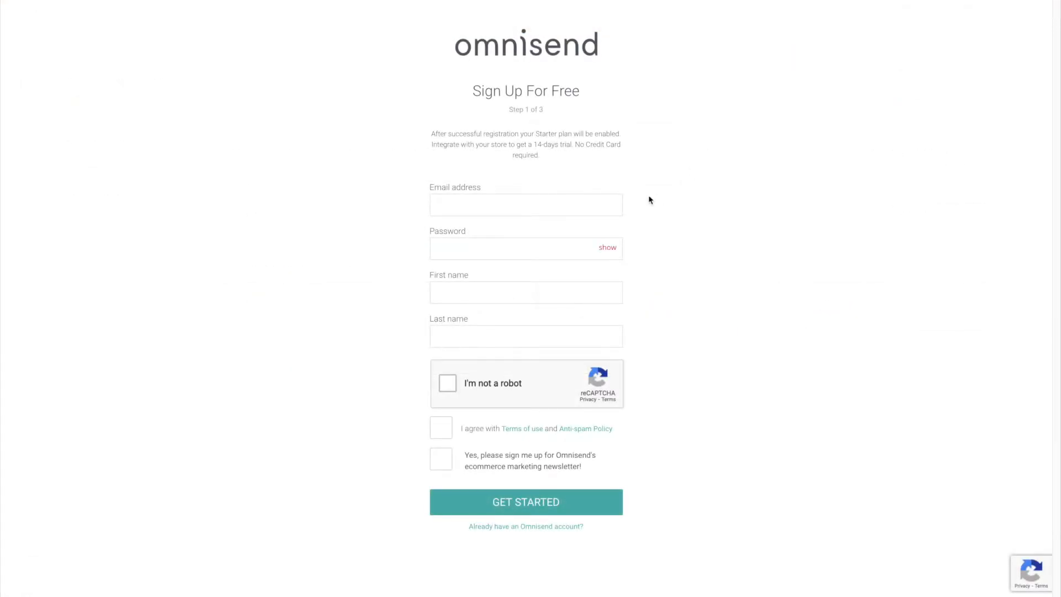
left_click(605, 199)
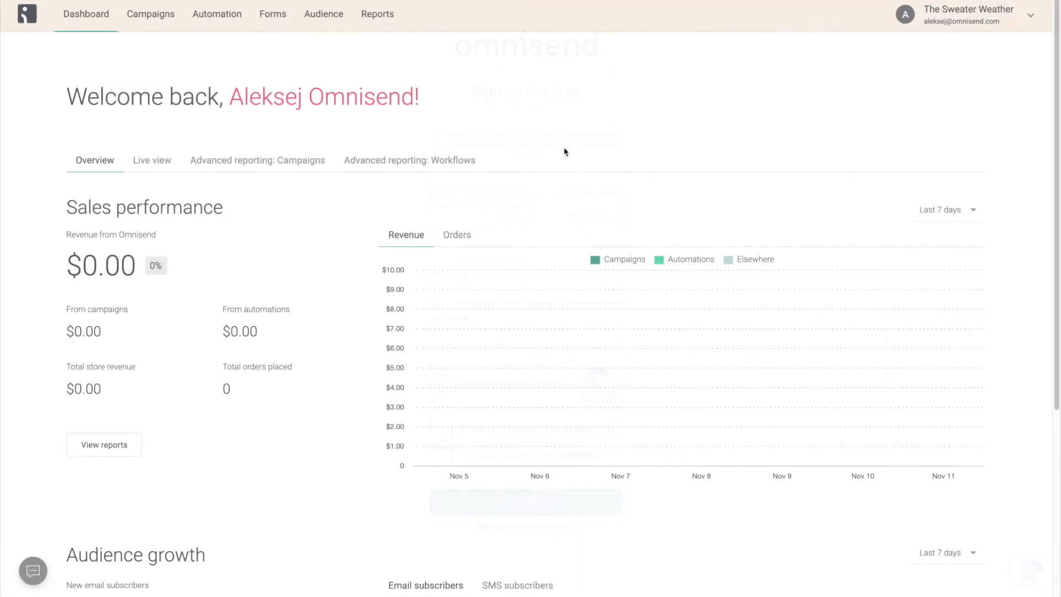
- Go to the user list in the account management settings and start adding a user
left_click(967, 15)
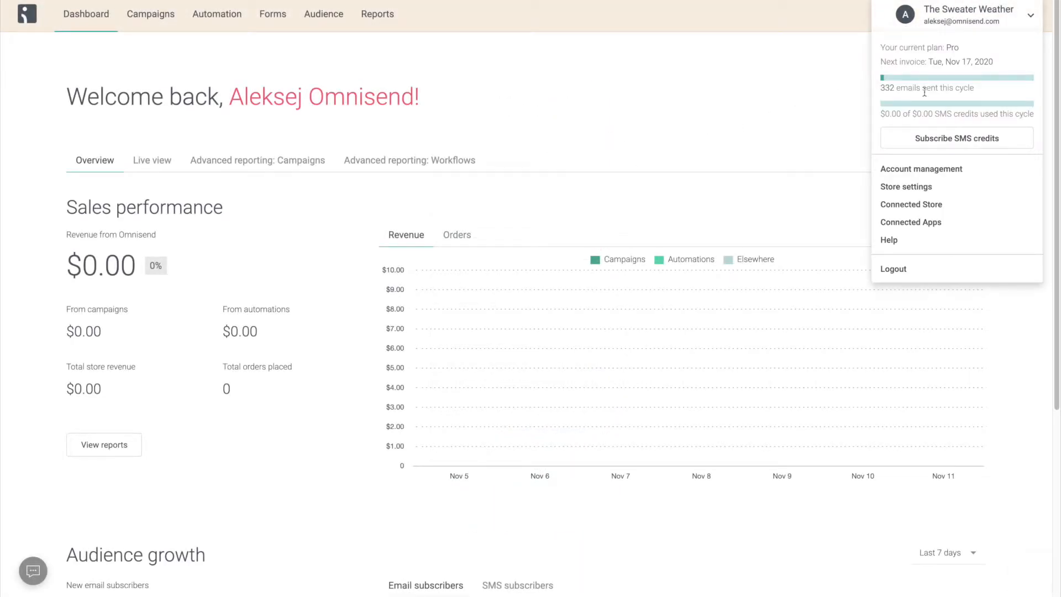
left_click(952, 168)
left_click(104, 234)
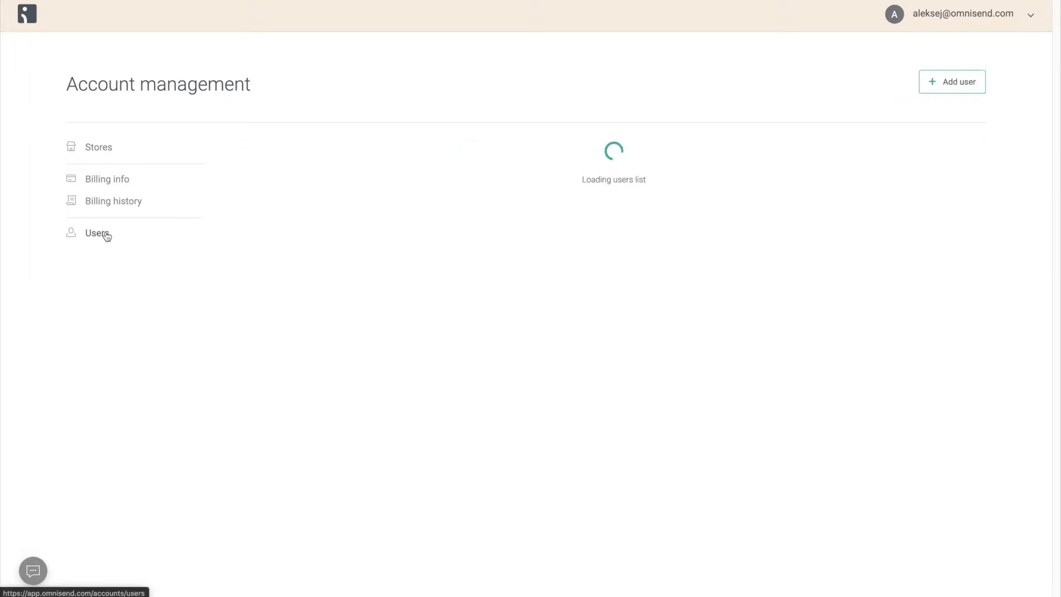
left_click(935, 82)
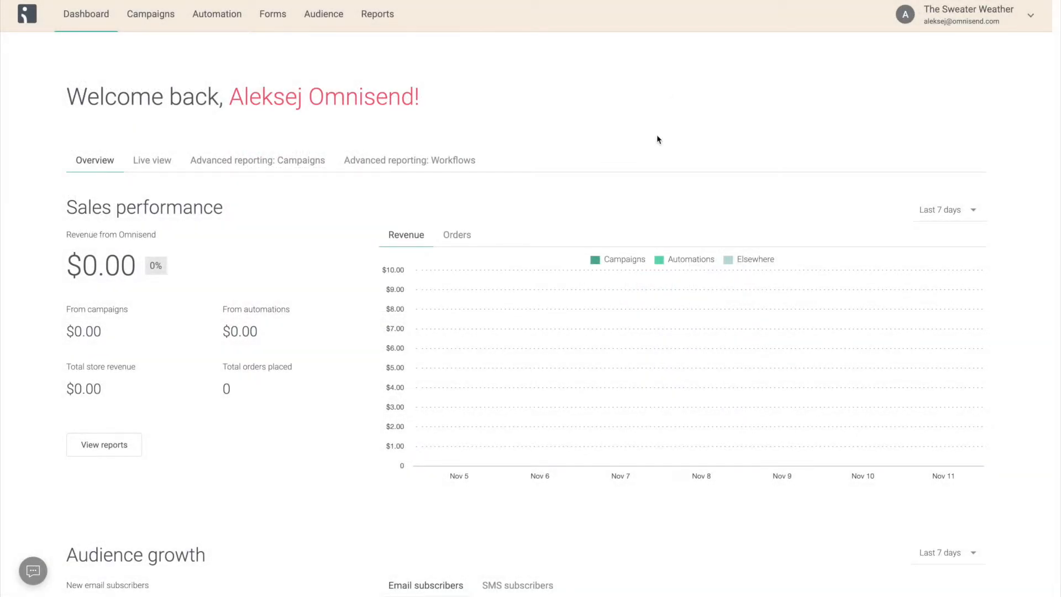
- Start registering a new store in account management and begin with the store name
left_click(950, 16)
left_click(982, 168)
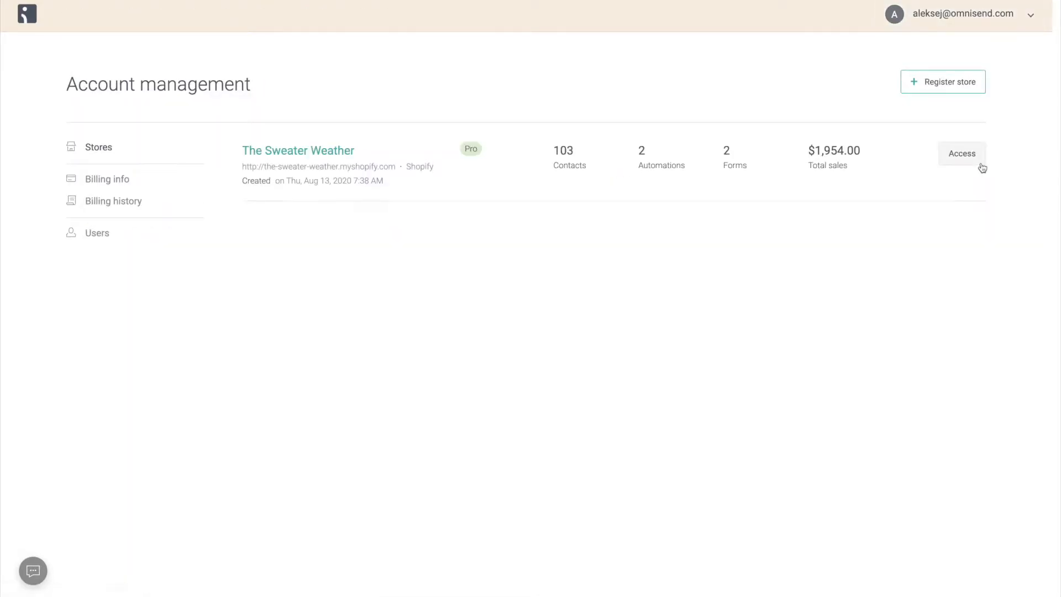
left_click(954, 93)
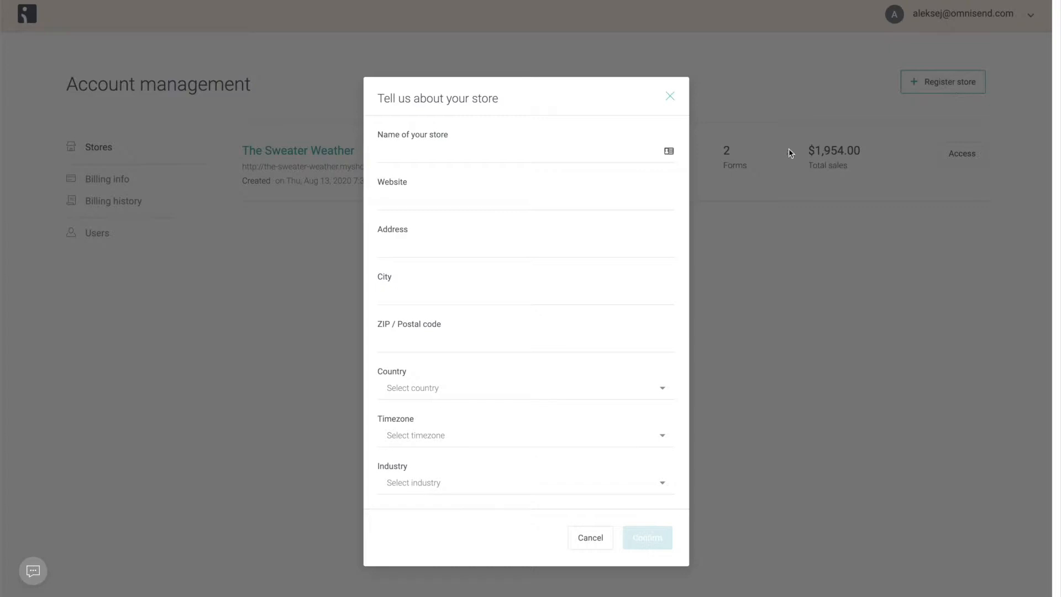
left_click(628, 148)
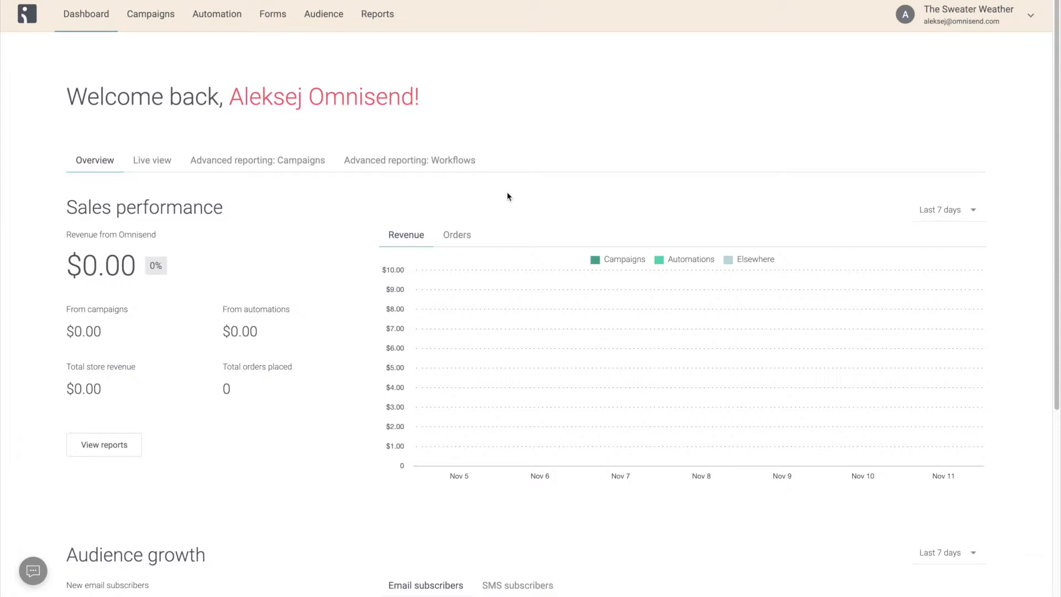
- Create a new export of all contacts from the current store's audience and download the resulting file
left_click(340, 26)
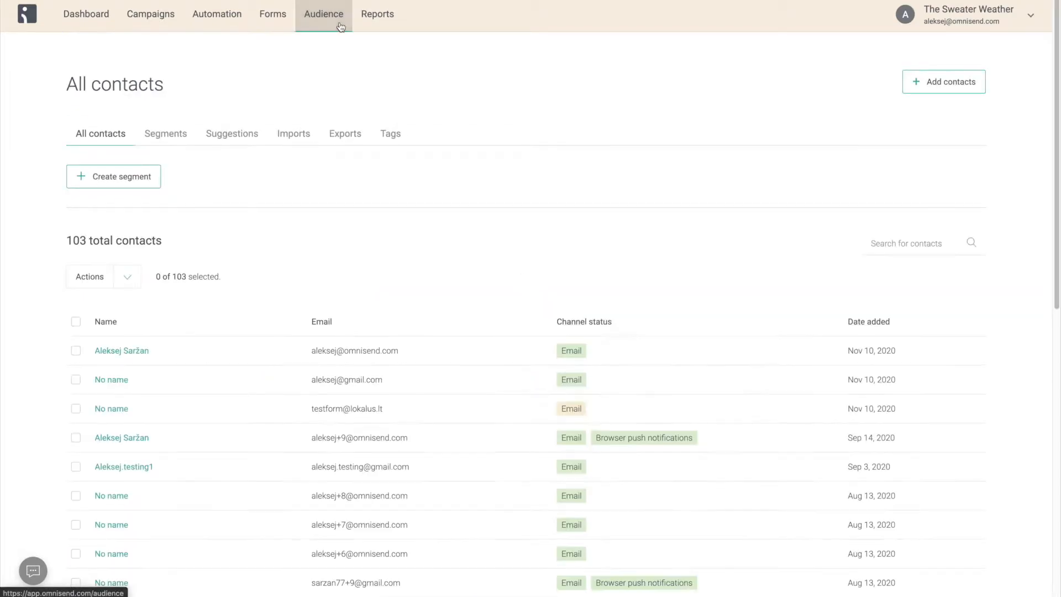
left_click(348, 137)
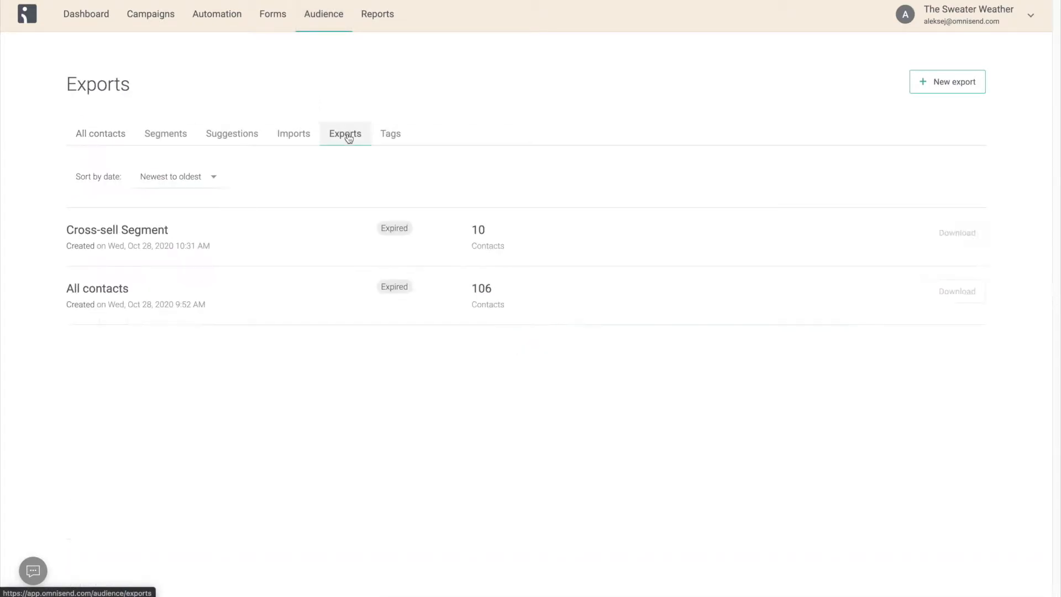
left_click(966, 90)
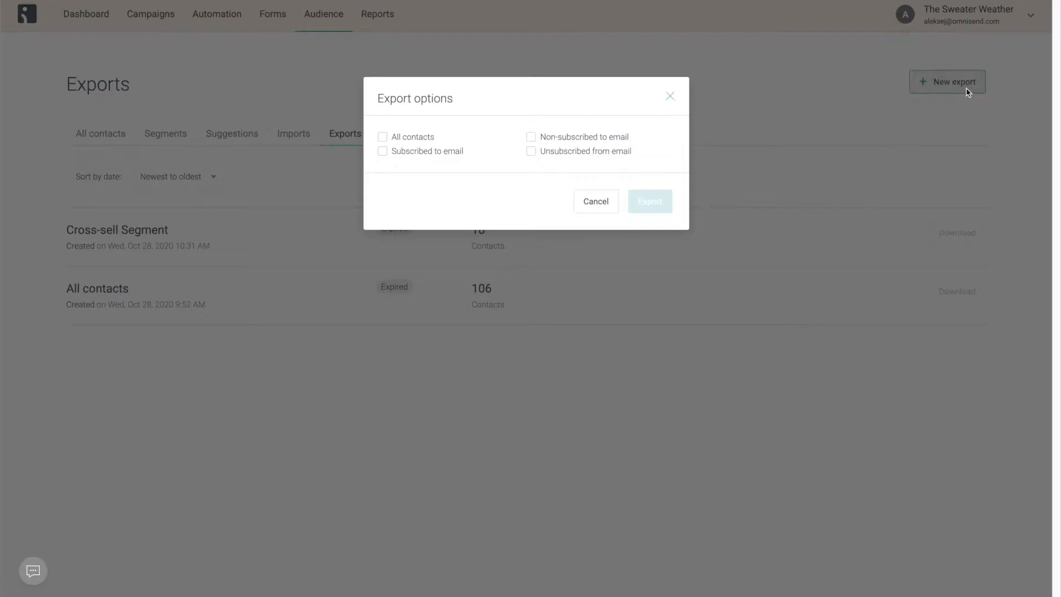
left_click(421, 138)
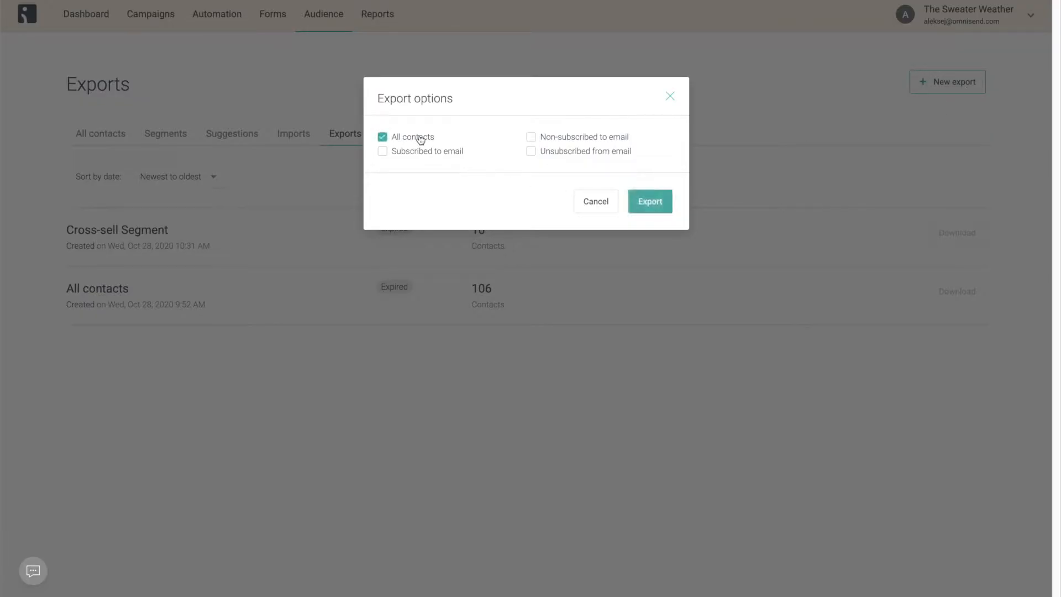
left_click(644, 201)
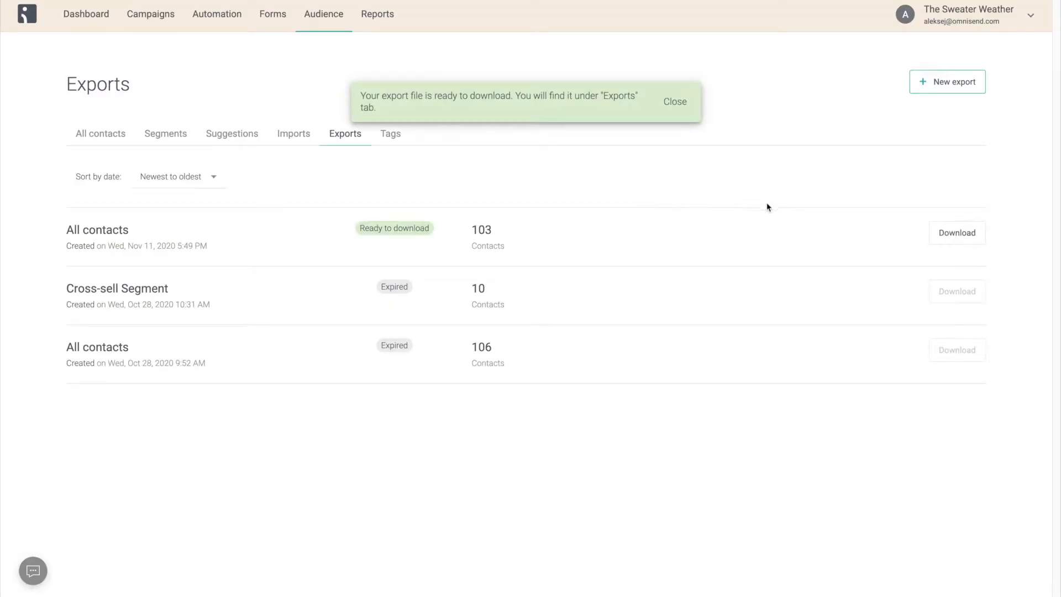
left_click(941, 240)
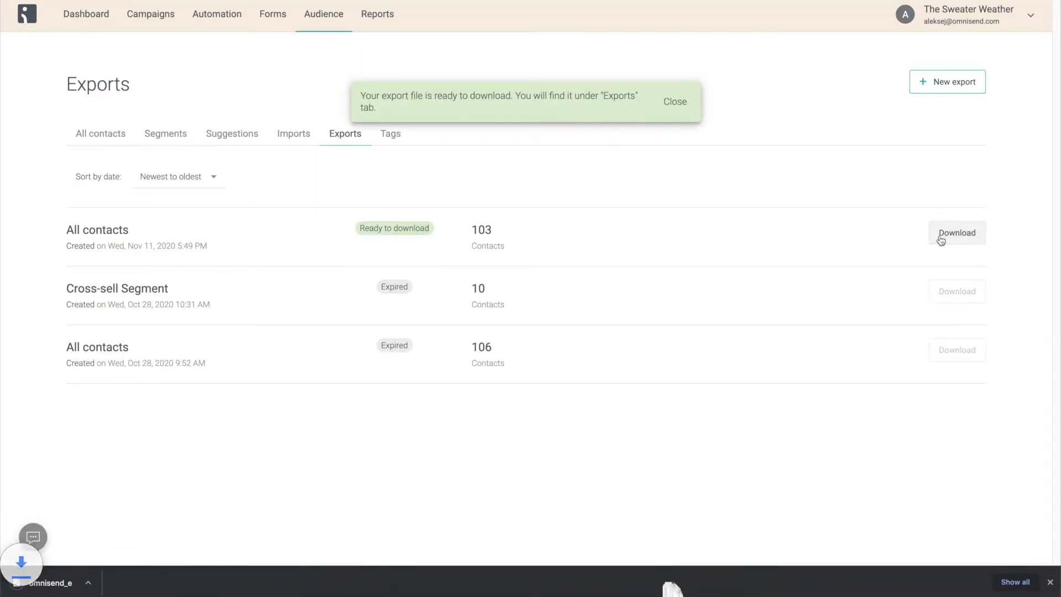
- Switch from the current store to The Sweater Weather (Bigcommerce)
left_click(959, 30)
left_click(940, 298)
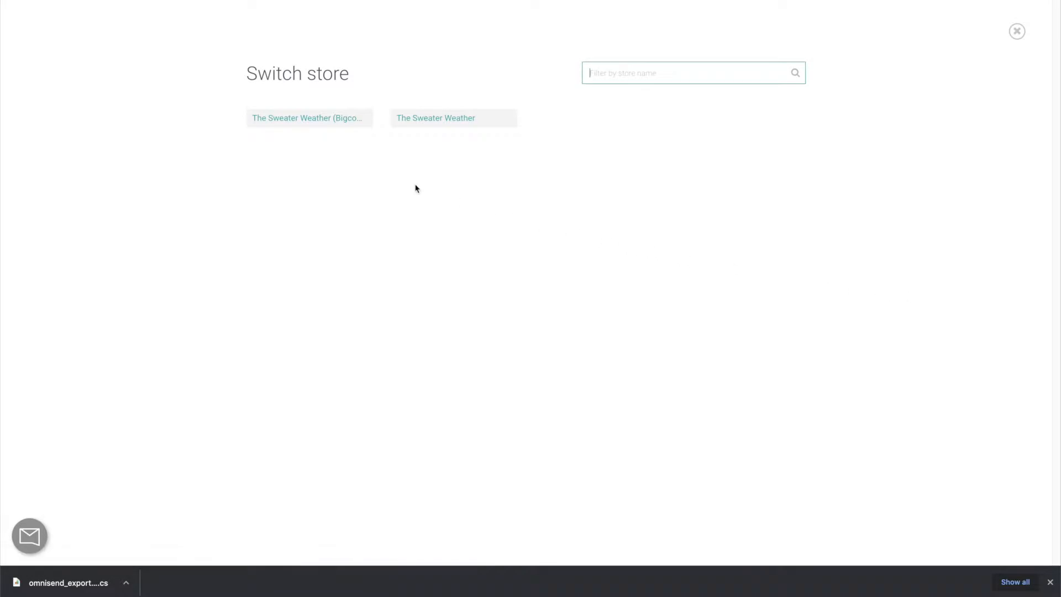
left_click(346, 124)
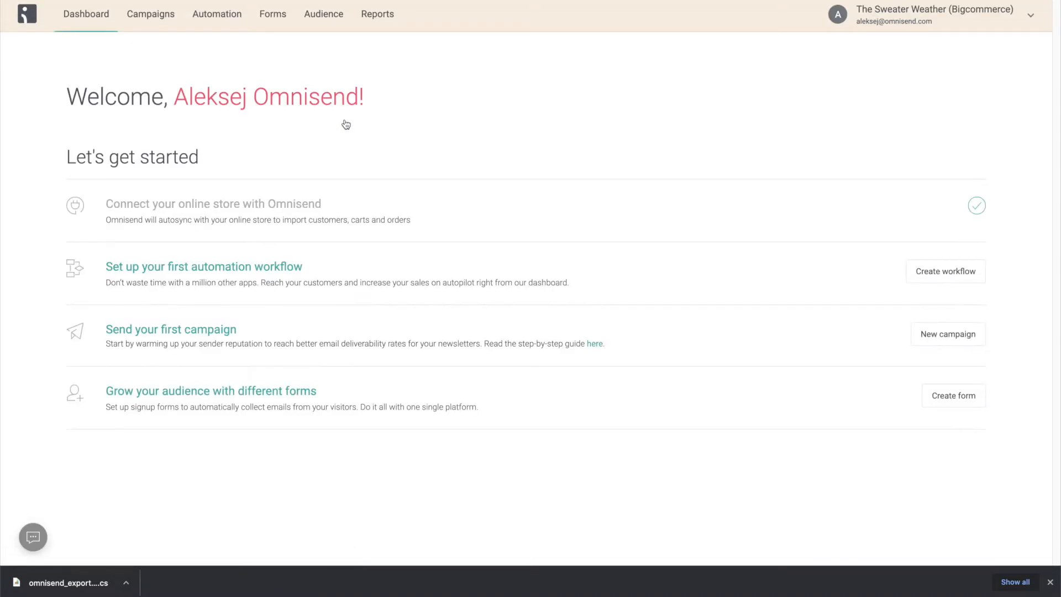
- Start a file import of contacts into the store's audience and upload omnisend_export_Allcontacts_2020_11_11.csv
left_click(318, 20)
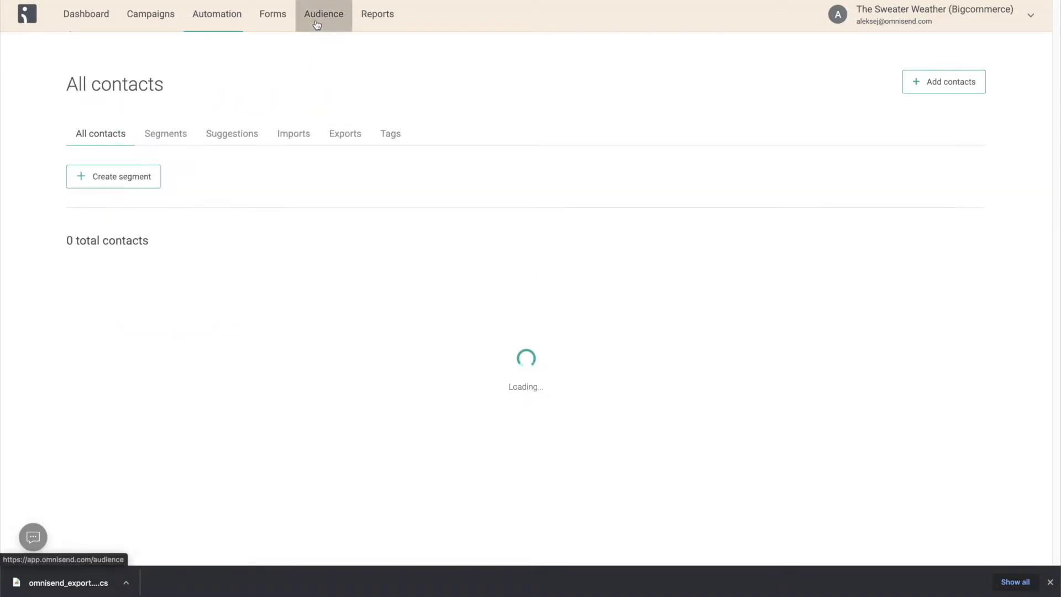
left_click(922, 92)
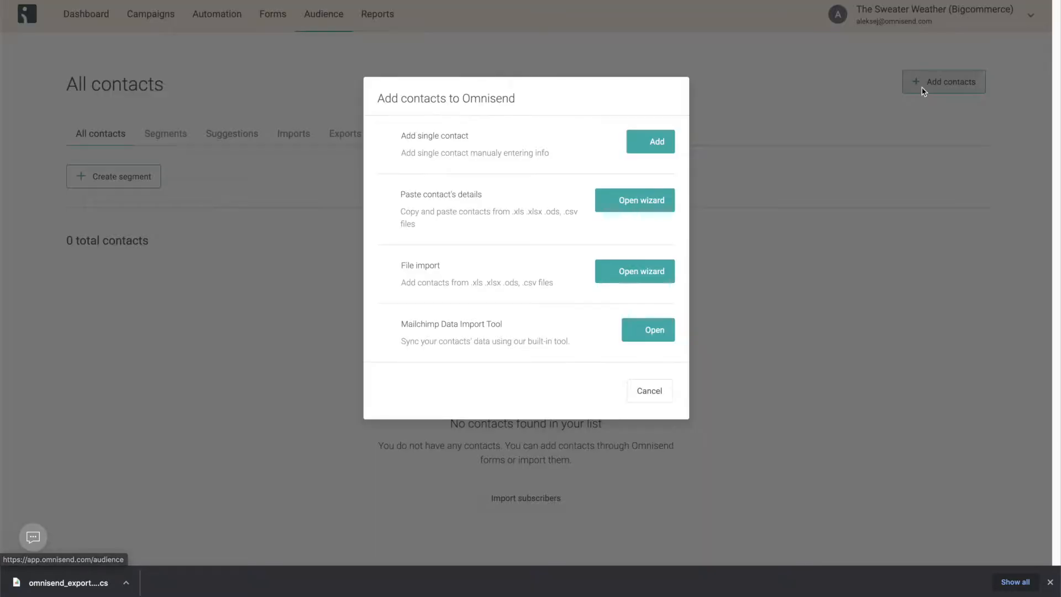
left_click(644, 267)
left_click_drag(95, 576, 178, 244)
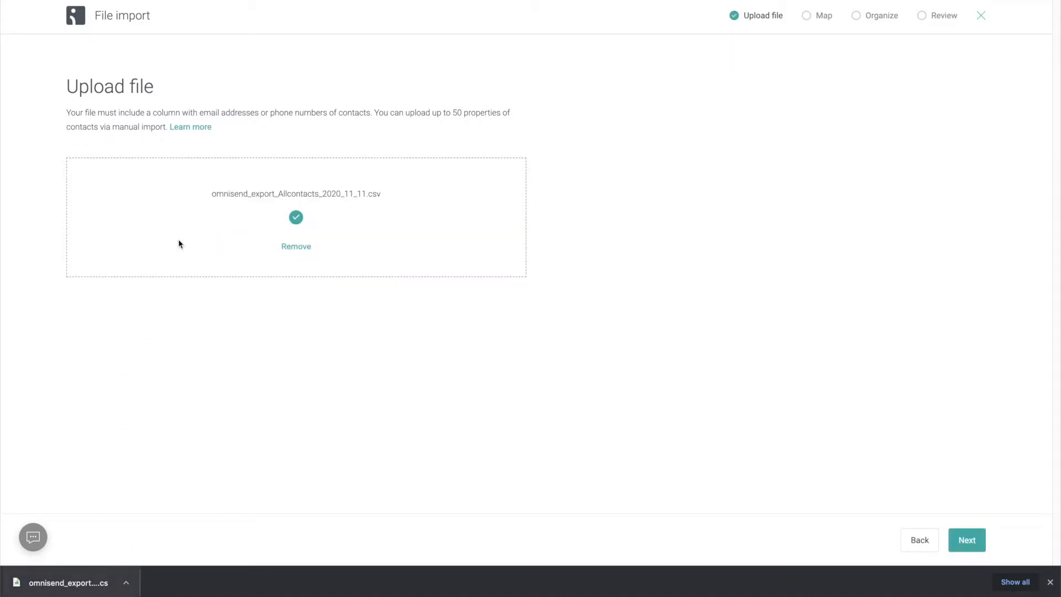
left_click(951, 540)
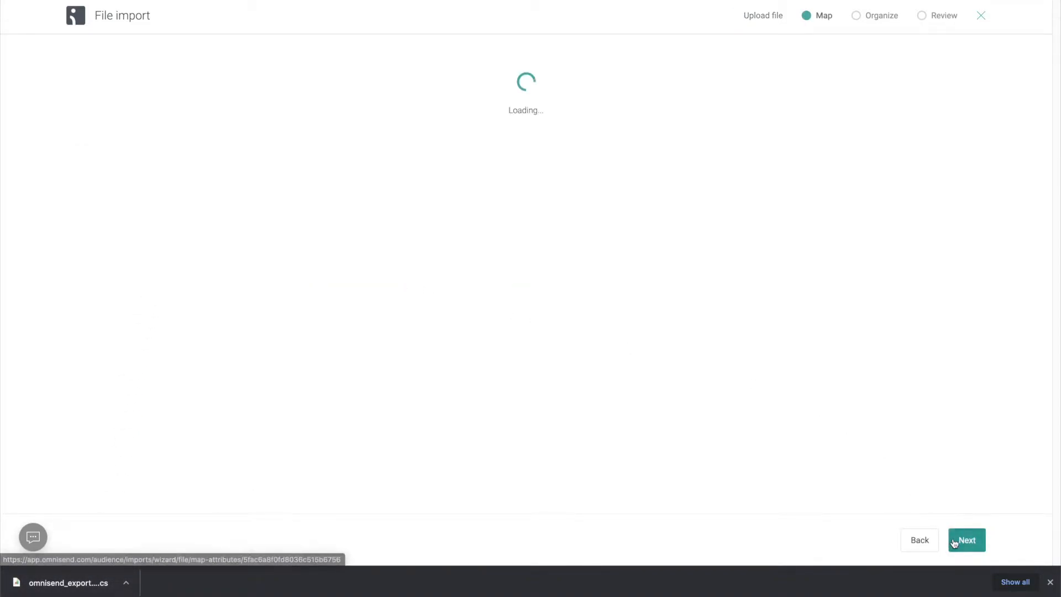
- Map the file's First name, Last name and Email columns to the First name, Last name and Email address properties
left_click(342, 241)
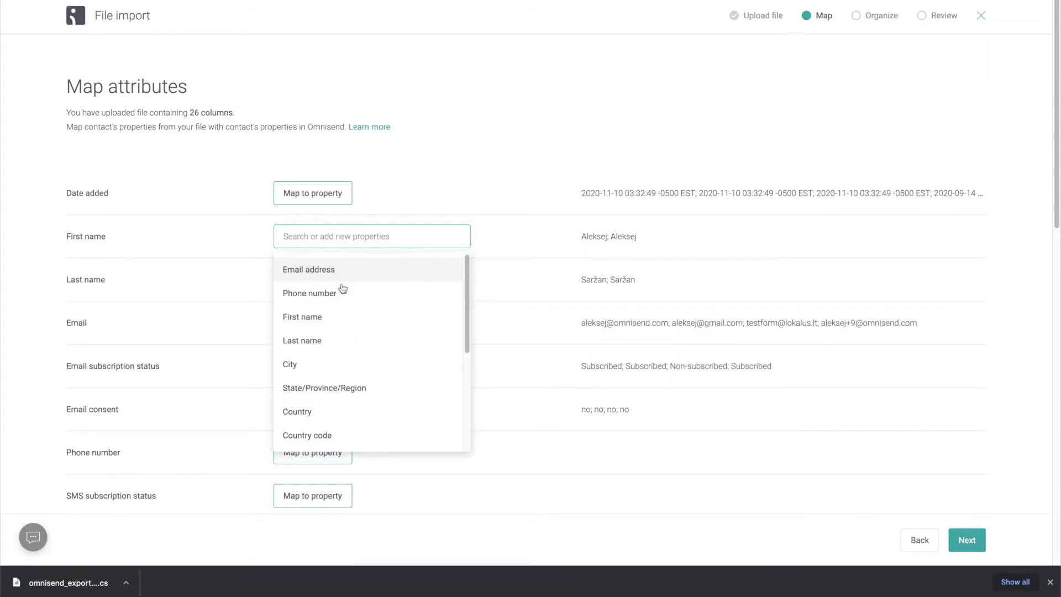
left_click(338, 315)
left_click(327, 286)
left_click(338, 383)
left_click(320, 325)
left_click(335, 356)
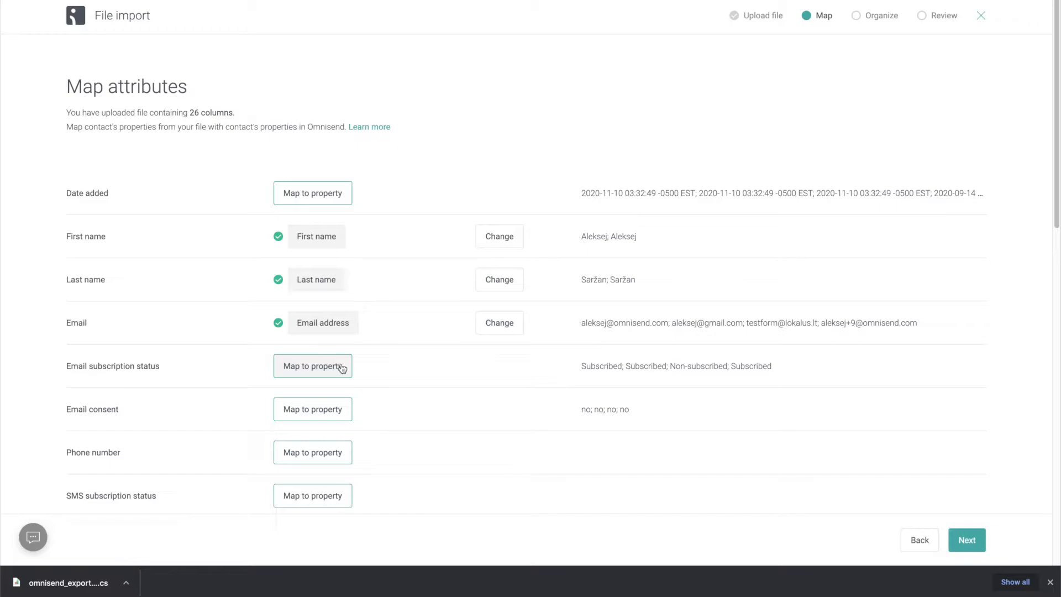
- Map the Email opt-in date and Email opt-out date columns to the contact properties of the same names
scroll(342, 368, "down", 14)
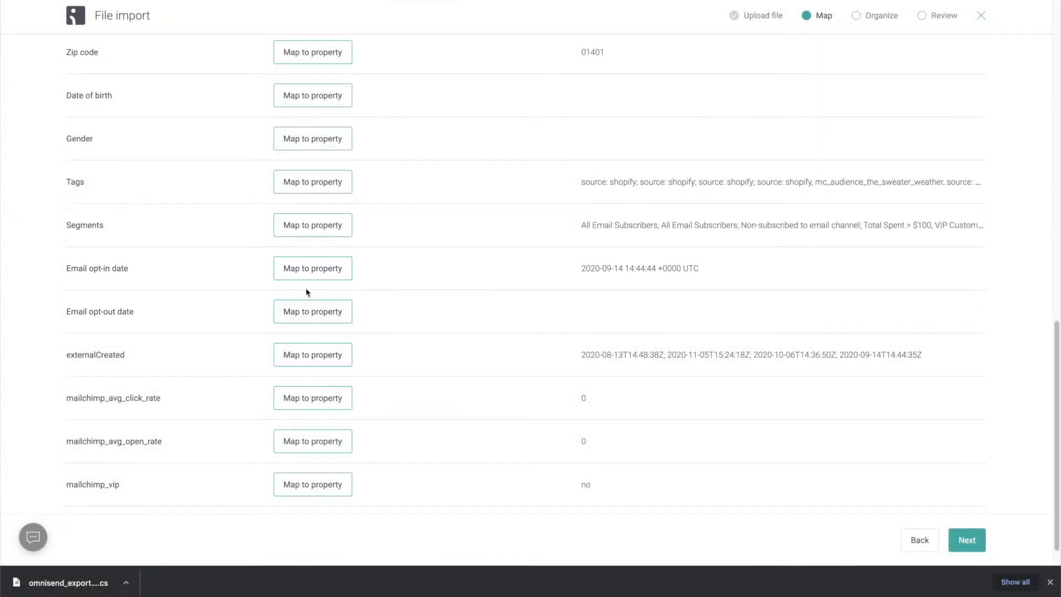
left_click(310, 268)
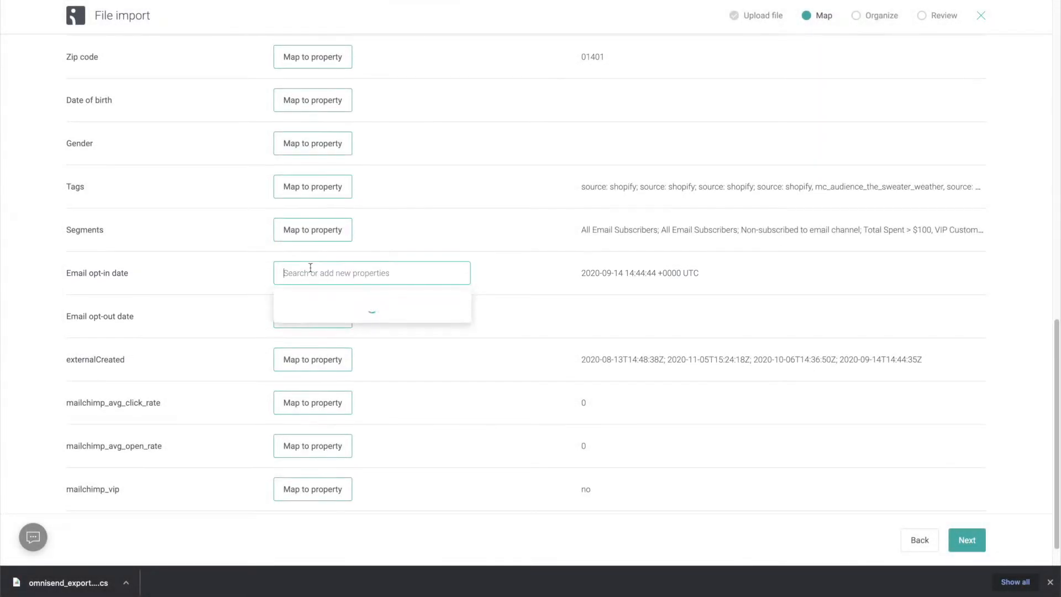
scroll(363, 343, "down", 5)
scroll(367, 343, "up", 1)
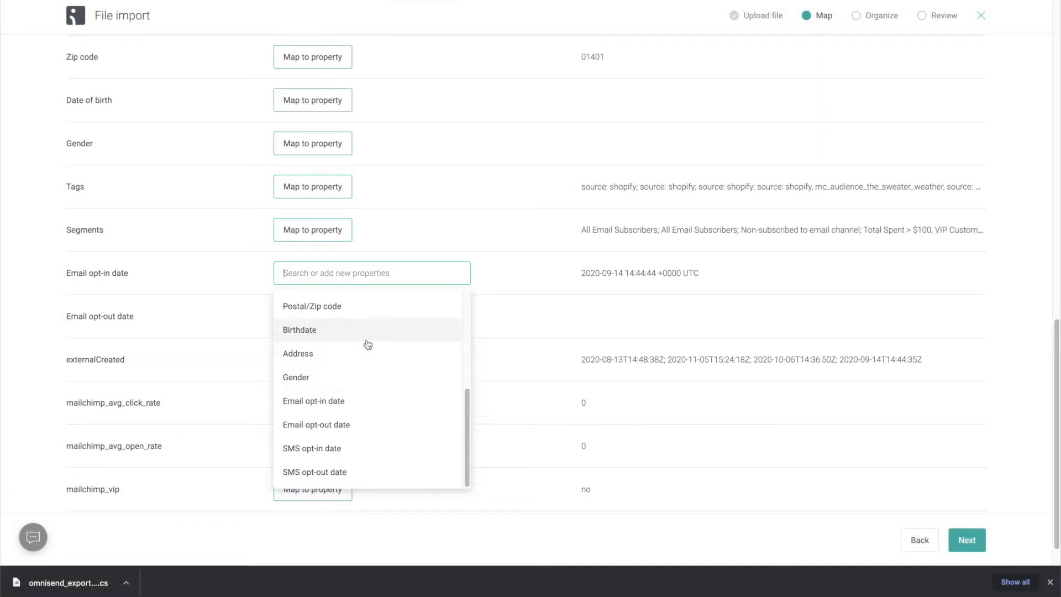
left_click(375, 399)
left_click(317, 316)
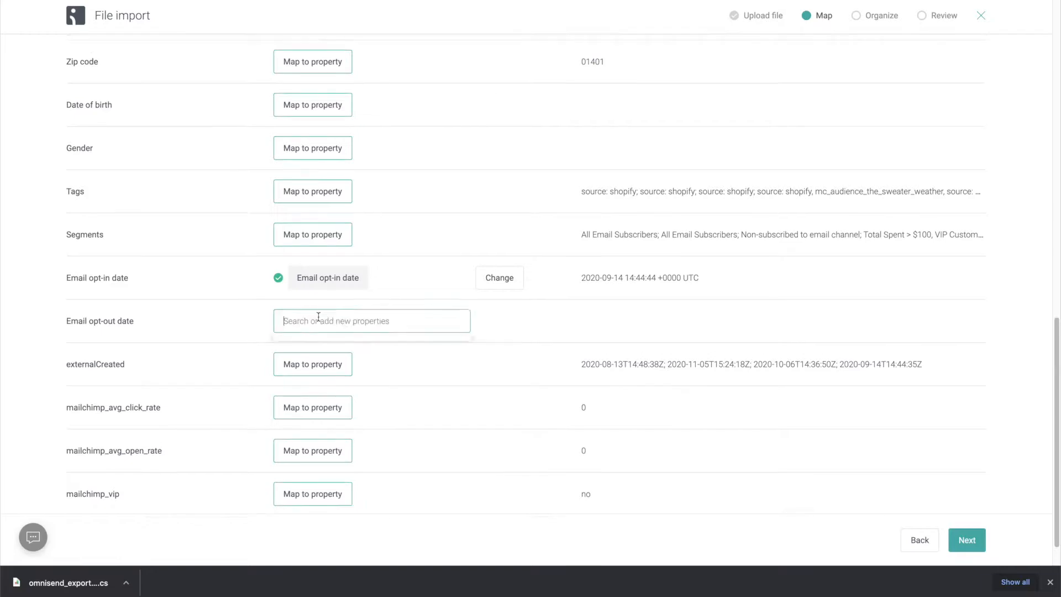
scroll(393, 383, "down", 3)
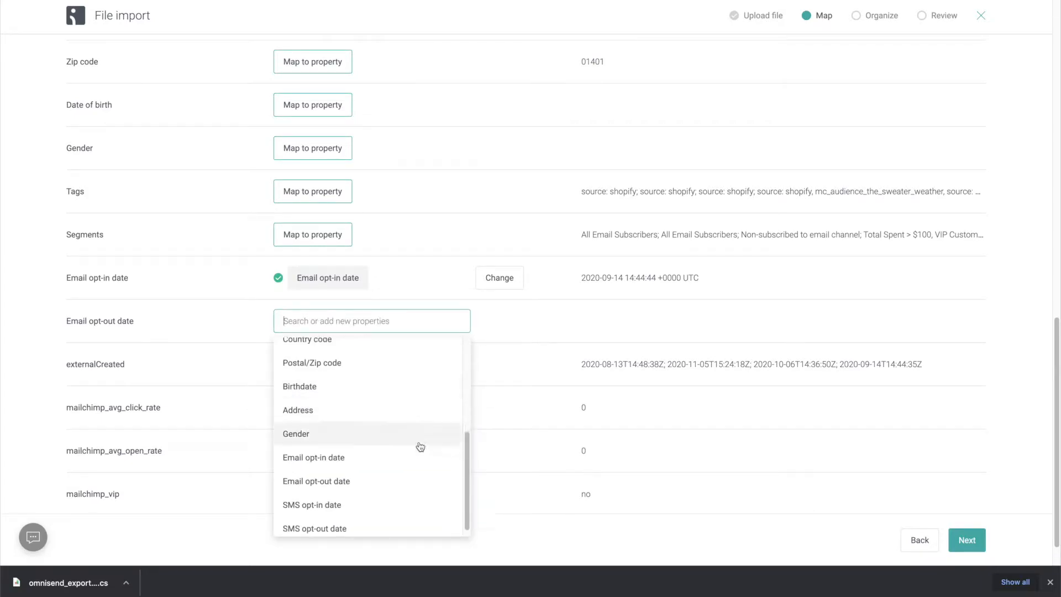
left_click(393, 481)
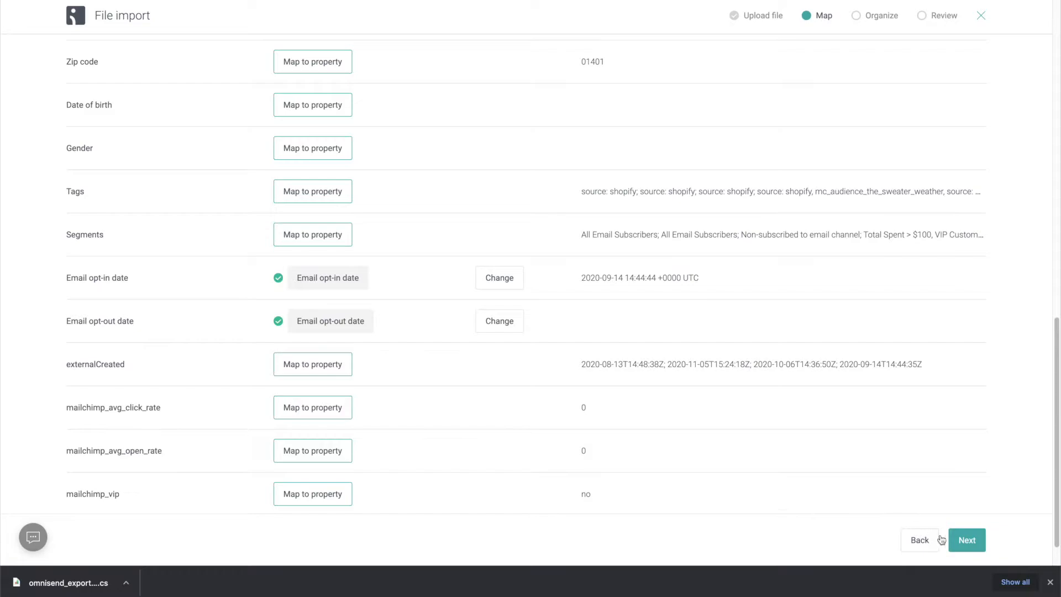
- Advance the contact file import through the Organize and Review stages
left_click(960, 541)
left_click(960, 542)
left_click(959, 542)
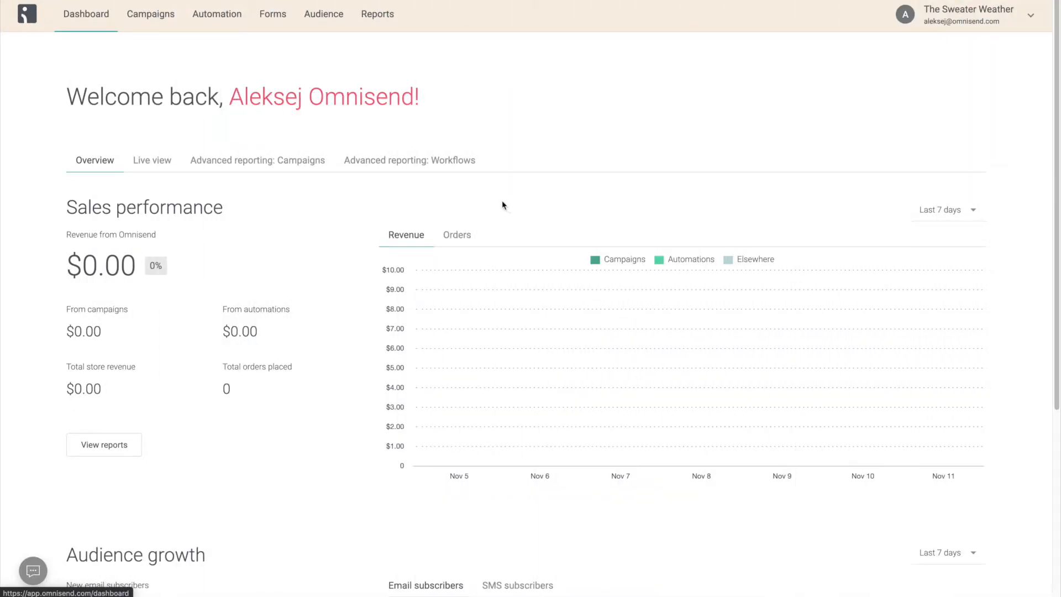
- Start a new audience segment in The Sweater Weather store with the rule that Email channel status is Subscribed
left_click(321, 18)
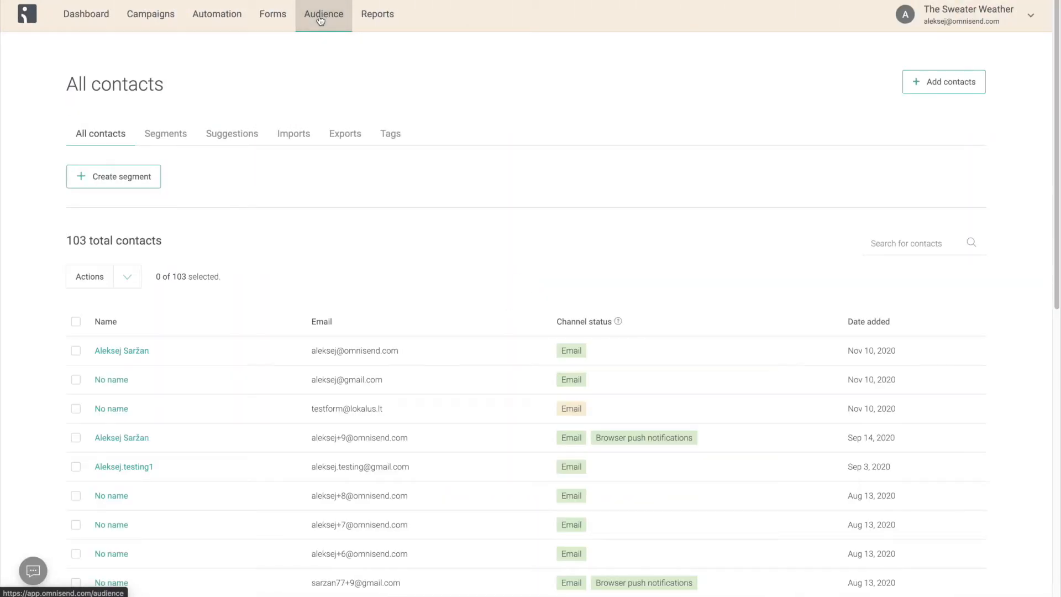
left_click(147, 175)
left_click(107, 239)
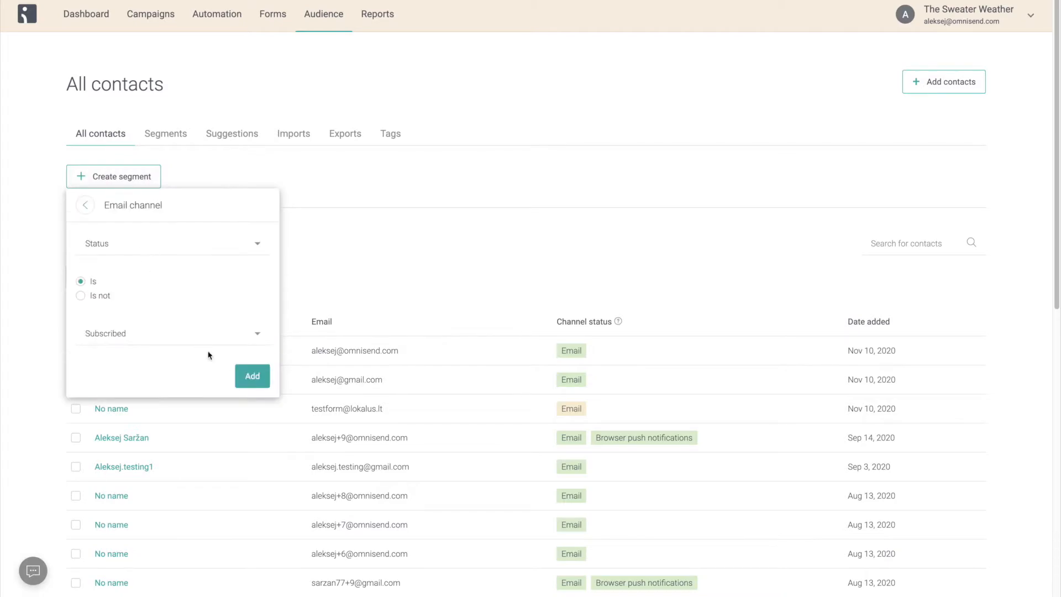
left_click(252, 376)
- Add a segment filter for contacts who clicked an email campaign link, with the sending date in the last 60 days
left_click(430, 176)
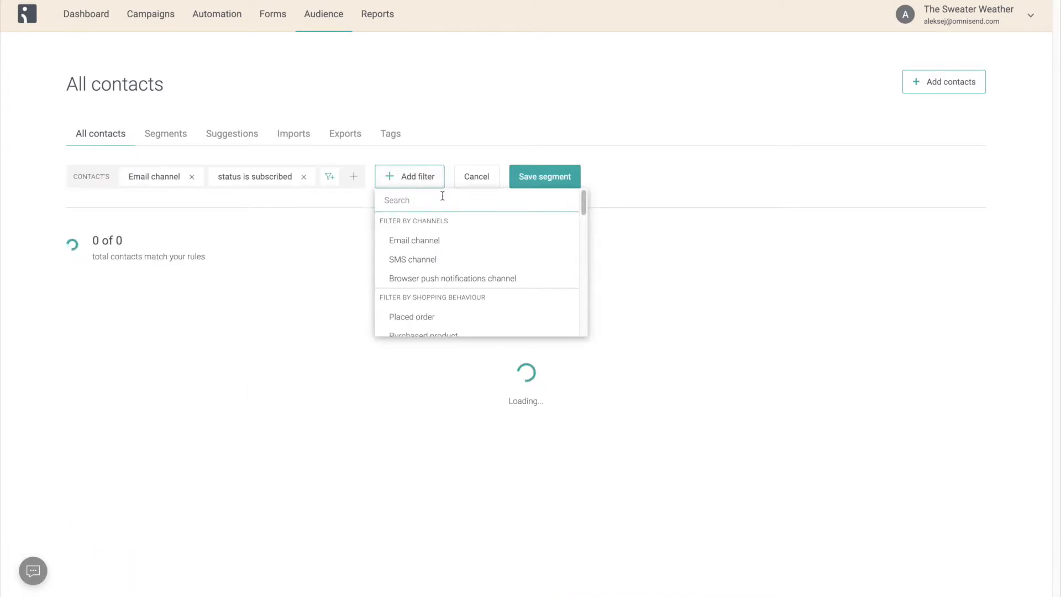
type("clicked")
left_click(431, 241)
left_click_drag(440, 375, 392, 374)
type("60")
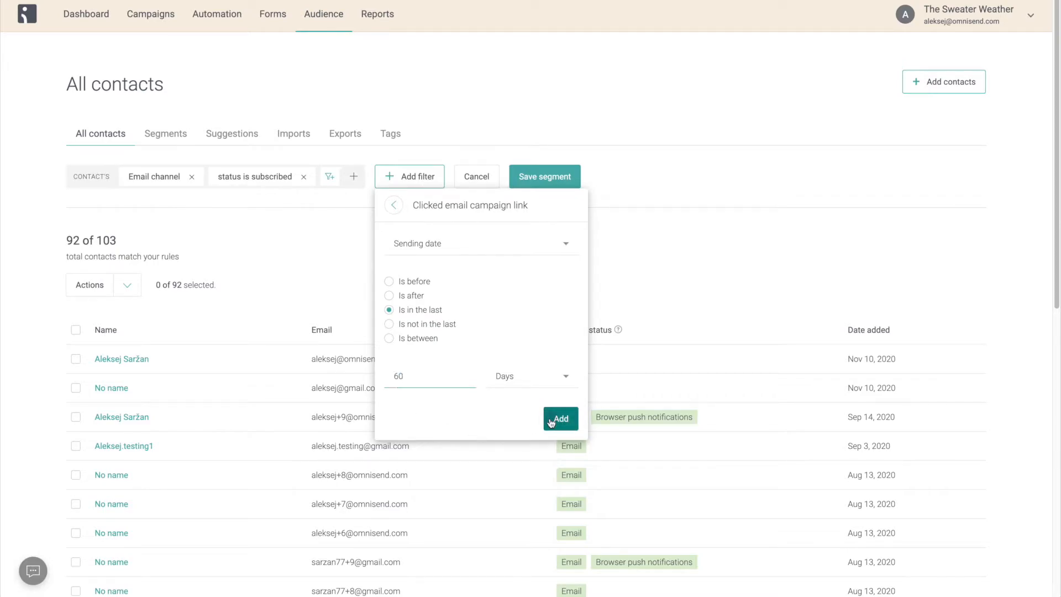
left_click(559, 418)
- Add a segment filter for contacts who opened an email campaign, with the sending date in the last 30 days
left_click(893, 184)
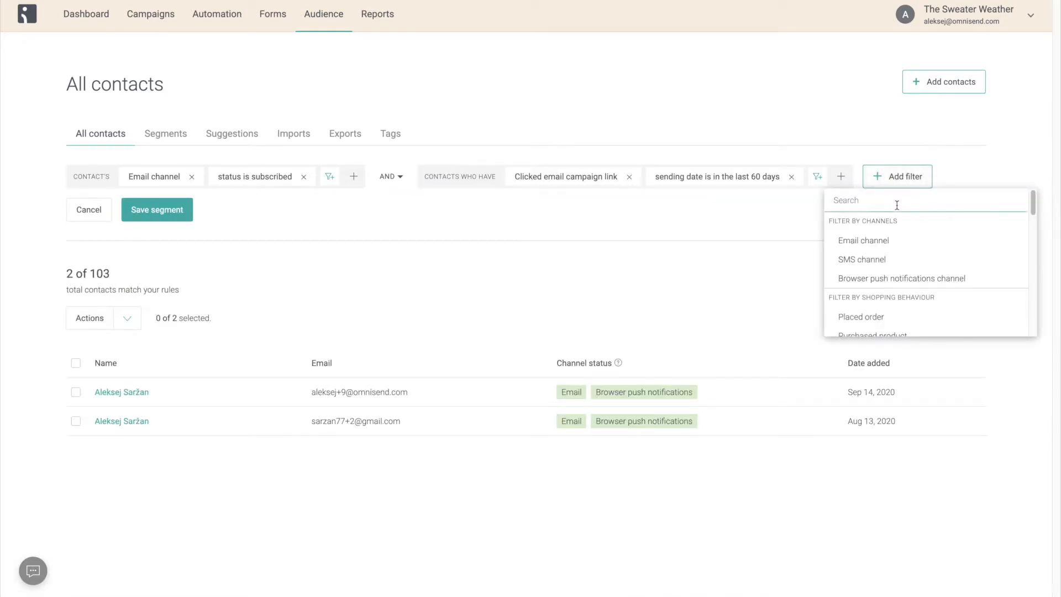
type("opened")
left_click(940, 242)
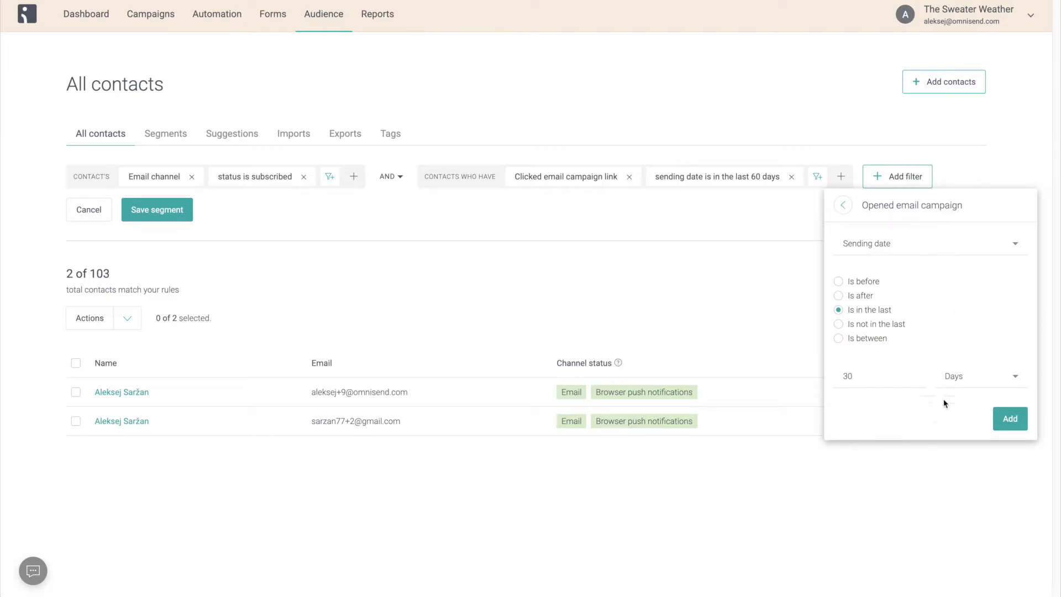
left_click(1003, 411)
- Save the filtered contacts as a segment named Recently Engaged Contacts
left_click(667, 210)
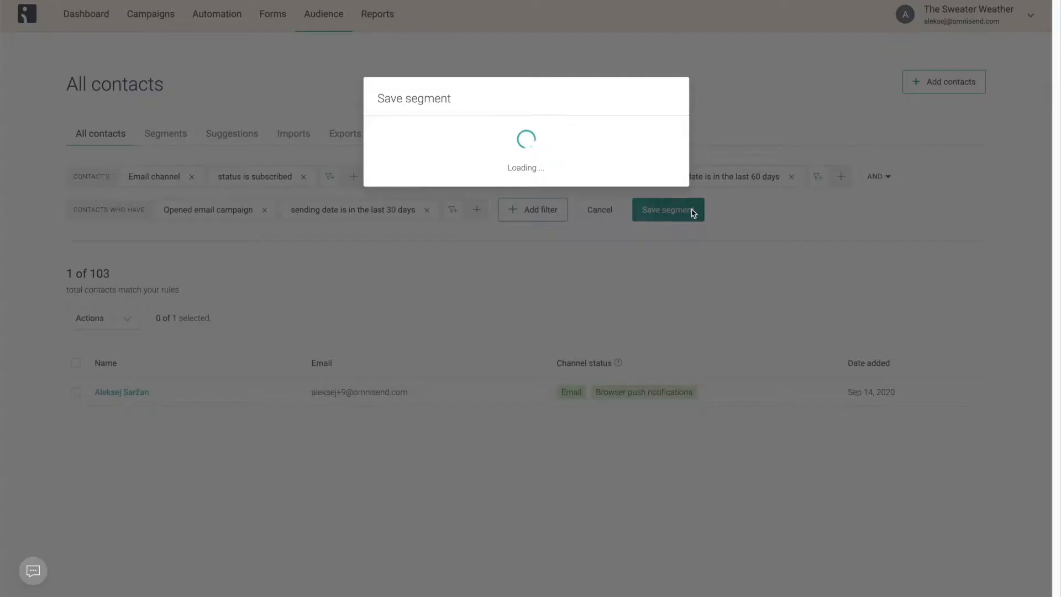
type("Recently Engaged Contacts")
left_click(636, 197)
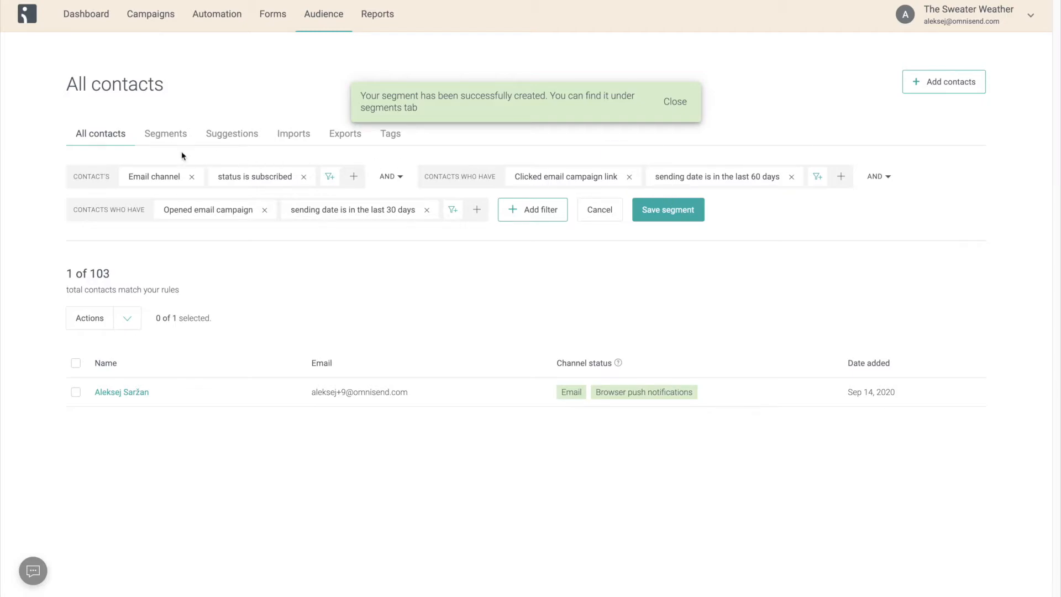
- Export the Recently Engaged Contacts segment and download its export file
left_click(150, 138)
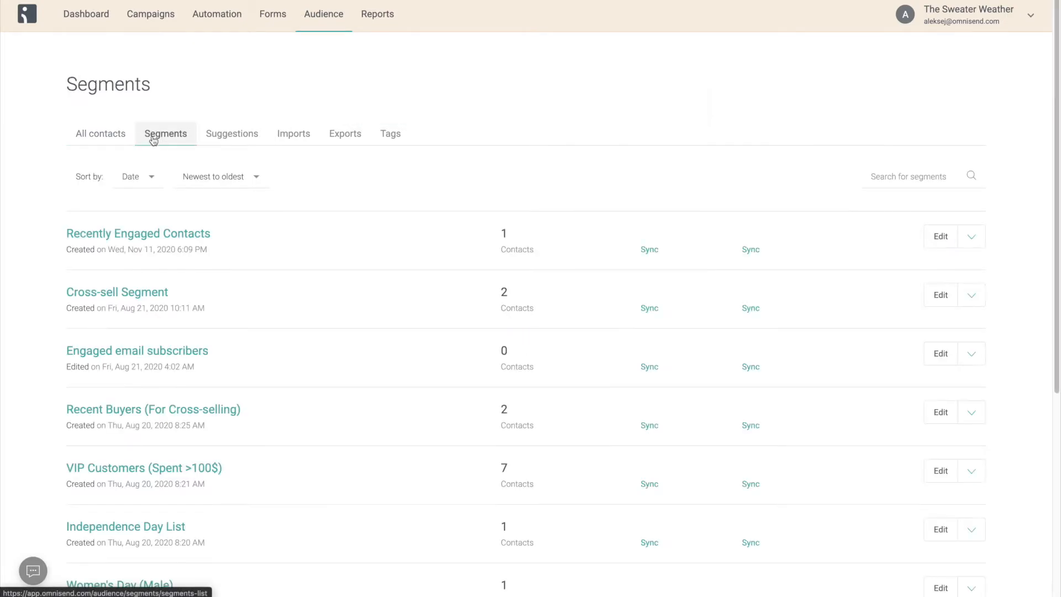
left_click(971, 237)
left_click(978, 293)
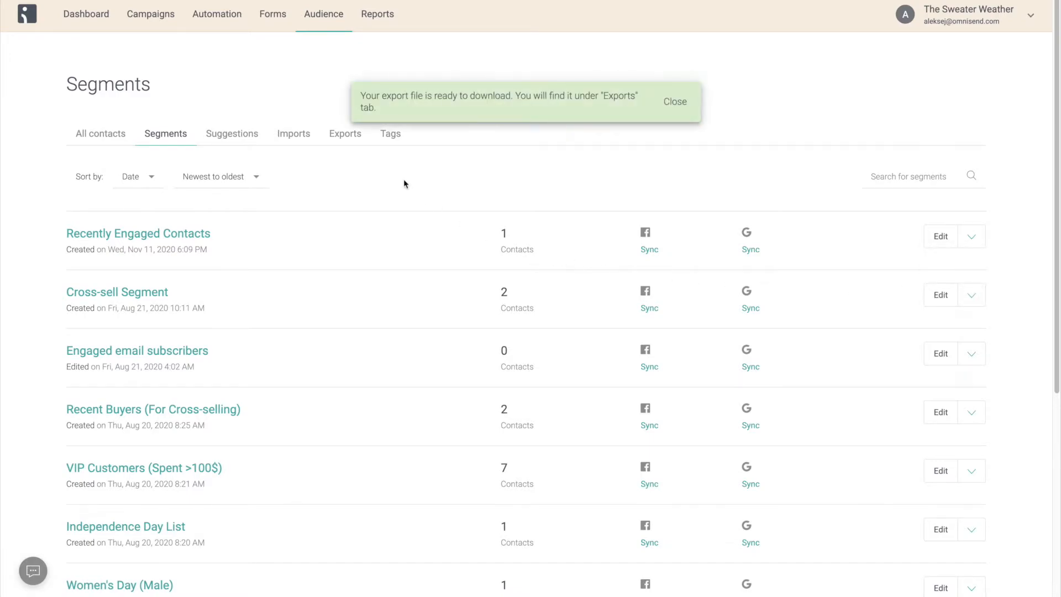
left_click(363, 145)
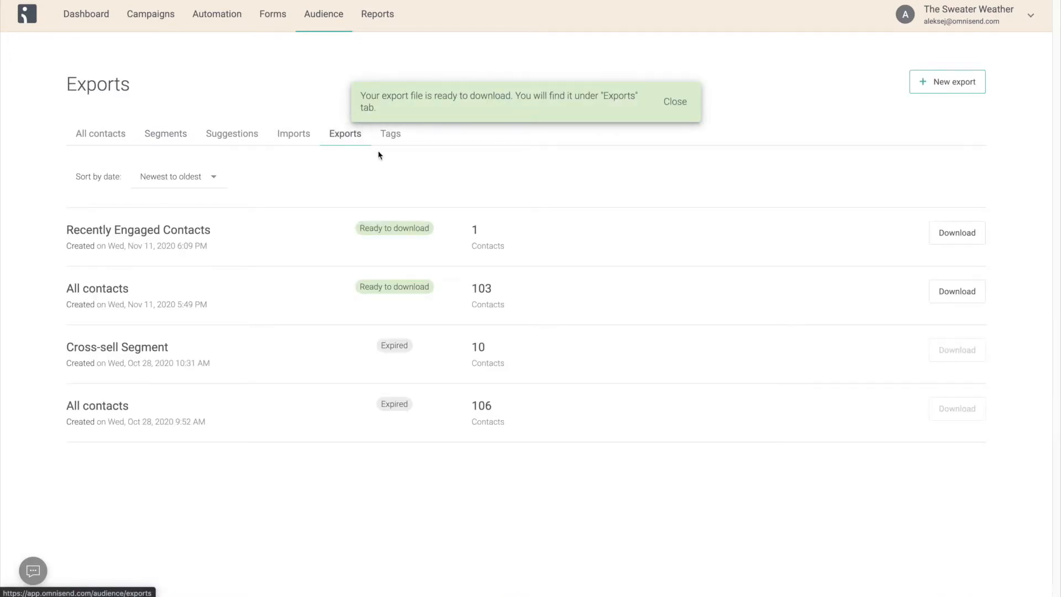
left_click(972, 235)
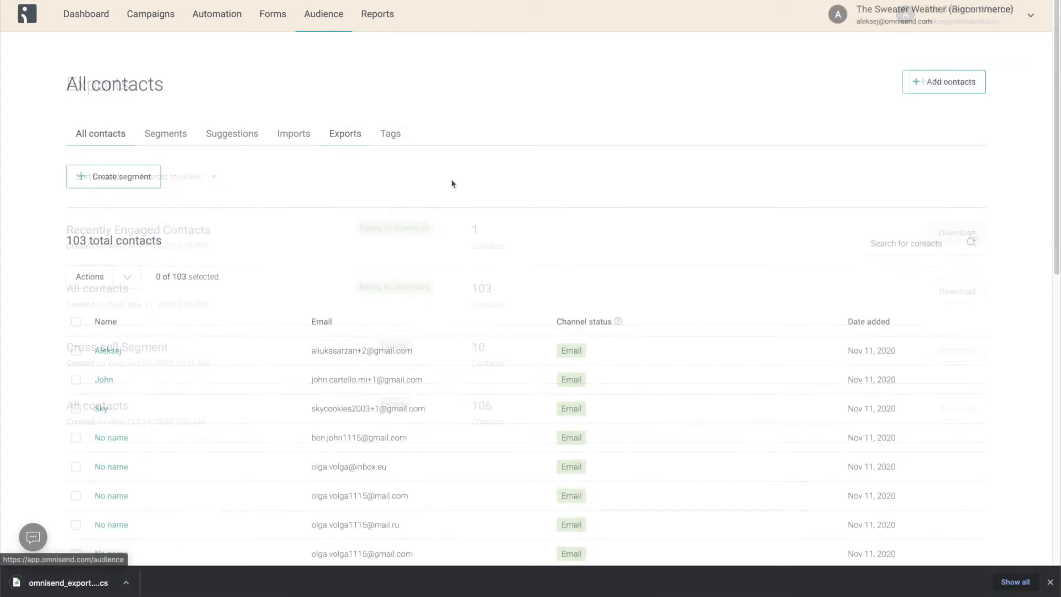
- Upload the exported Recently Engaged Contacts file to a file import in The Sweater Weather (Bigcommerce) store and accept the column mapping
left_click(933, 93)
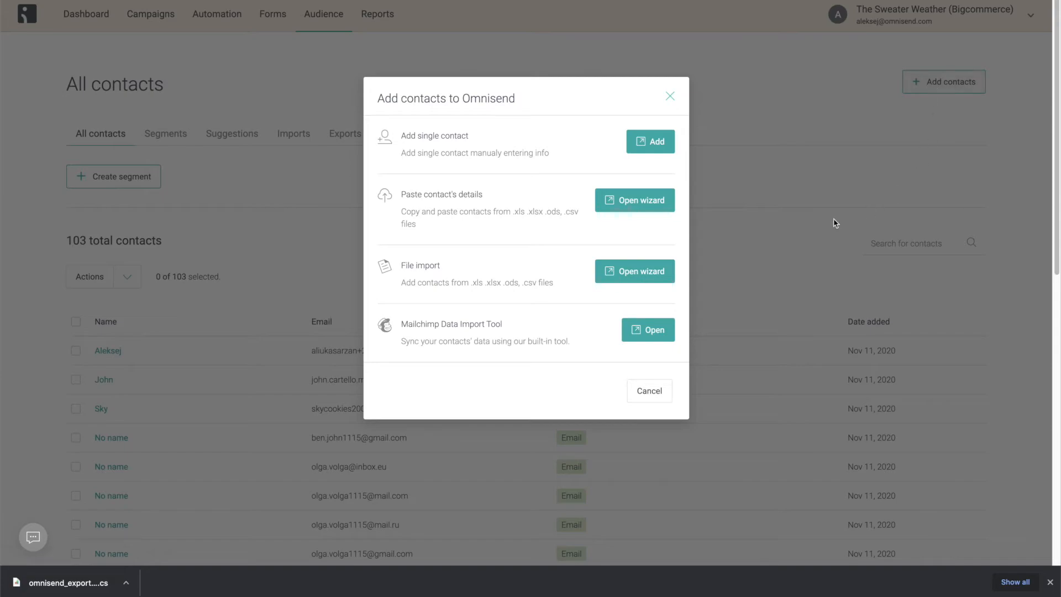
left_click(647, 272)
left_click_drag(66, 582, 234, 265)
left_click(965, 540)
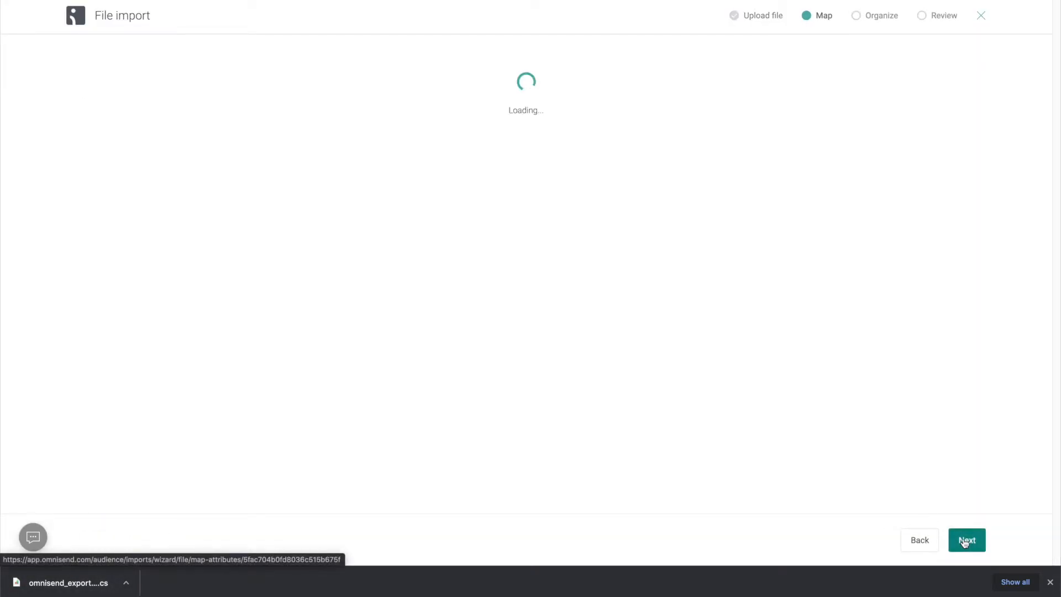
left_click(964, 542)
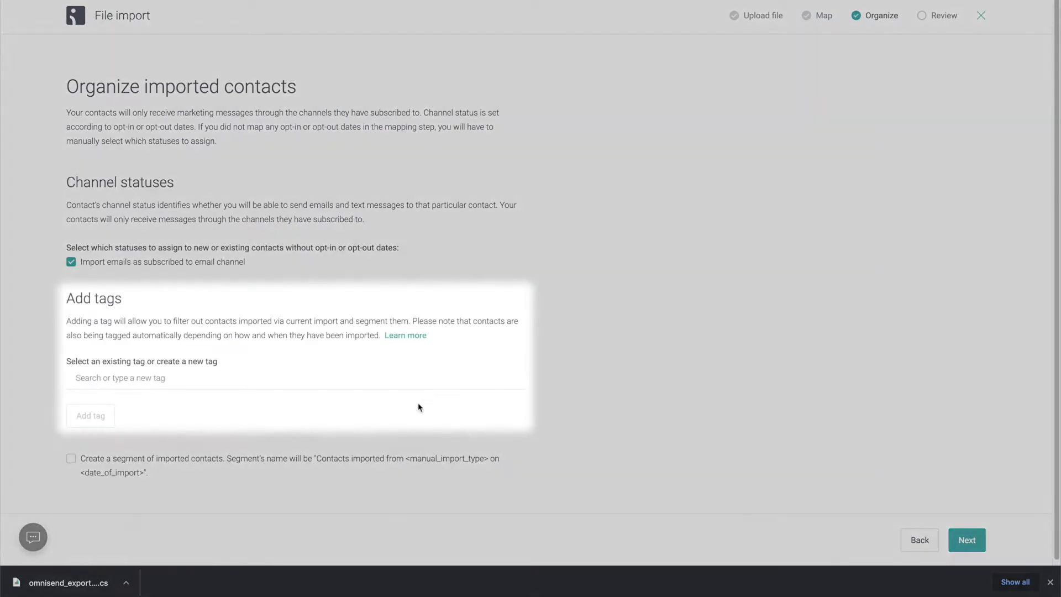
- Add the tag "recently engaged contacts" to the imported contacts and proceed with the import
left_click(405, 380)
type("recently engaged contacts")
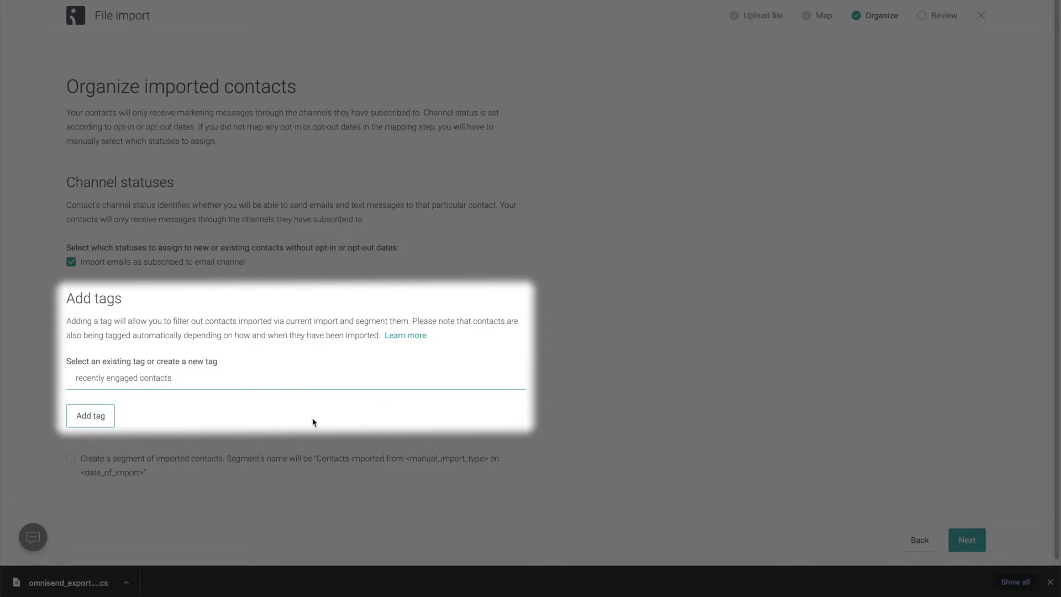
left_click(102, 417)
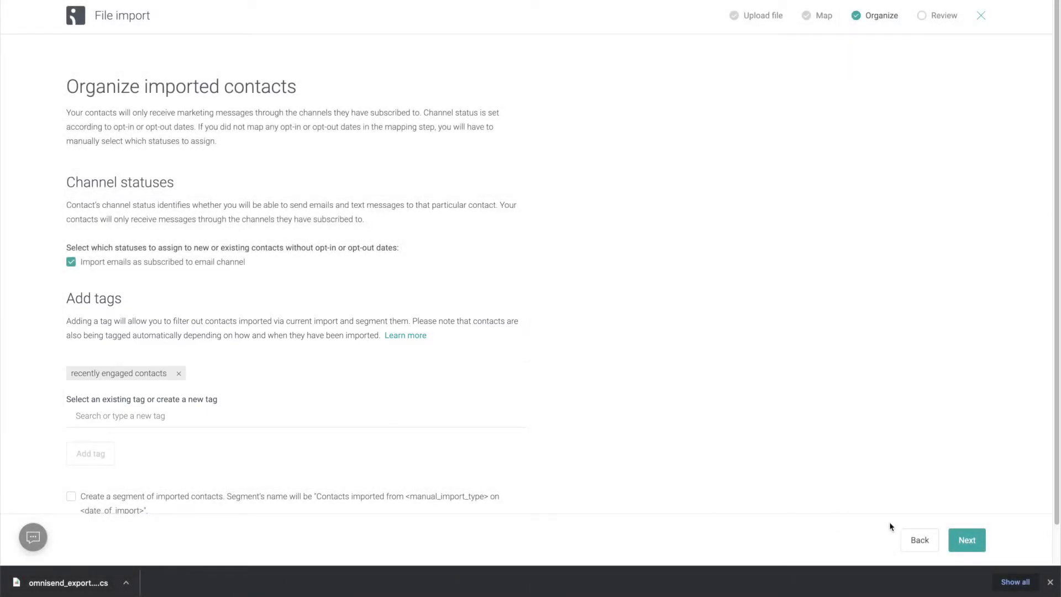
left_click(970, 538)
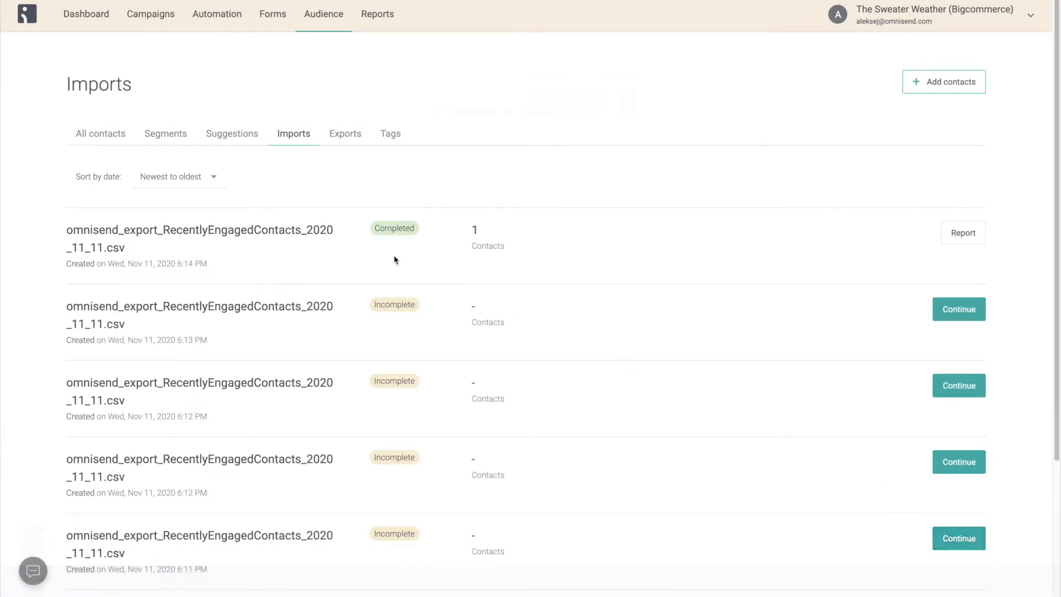
- Create a segment of contacts whose tag value is "recently engaged contacts" and name it Recently engaged contacts
left_click(107, 145)
left_click(112, 176)
left_click(123, 200)
type("tag")
left_click(132, 240)
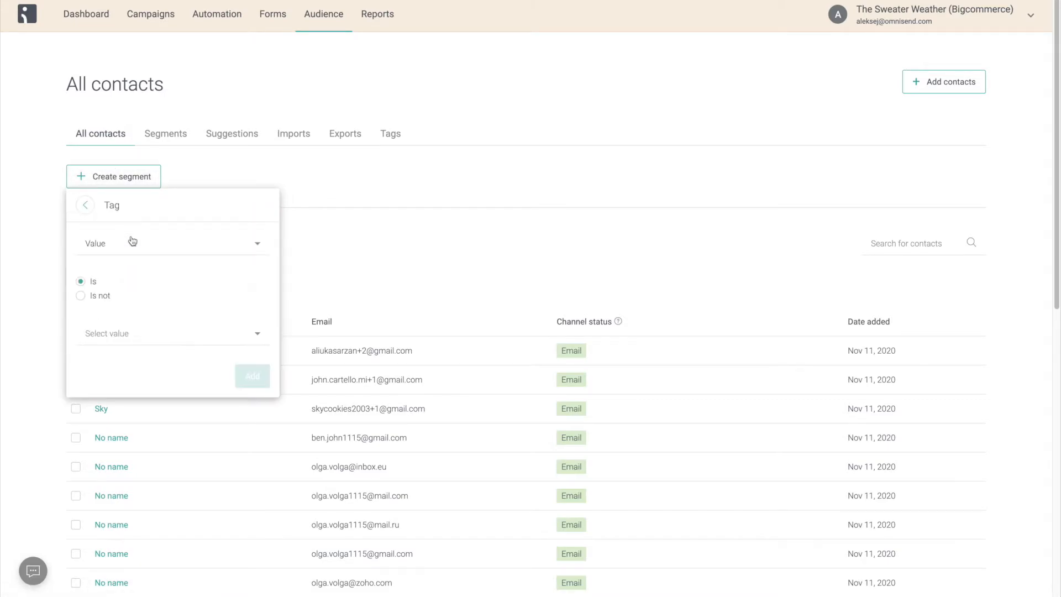
left_click(141, 330)
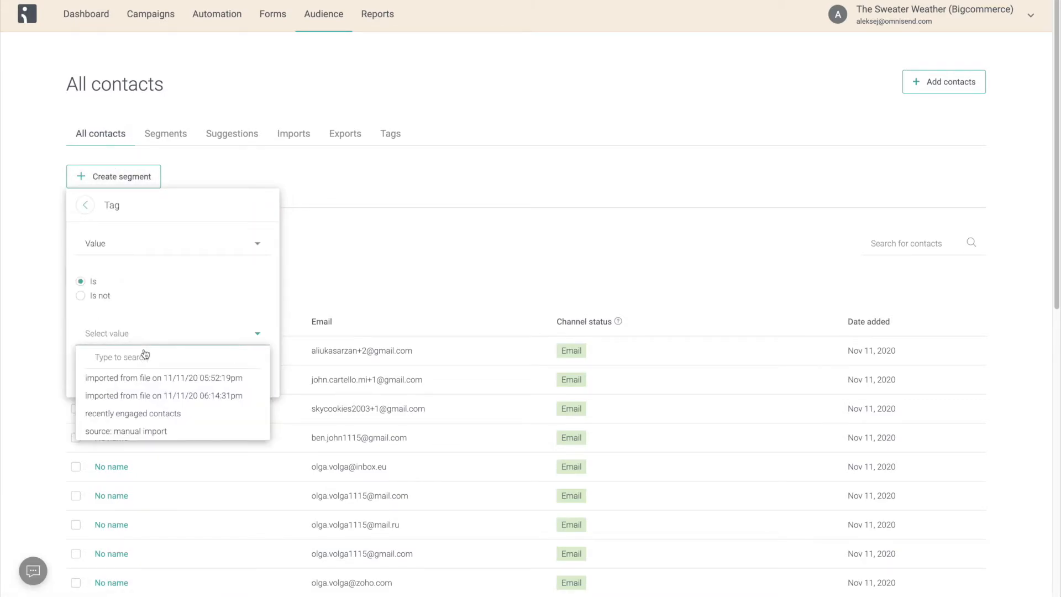
left_click(147, 413)
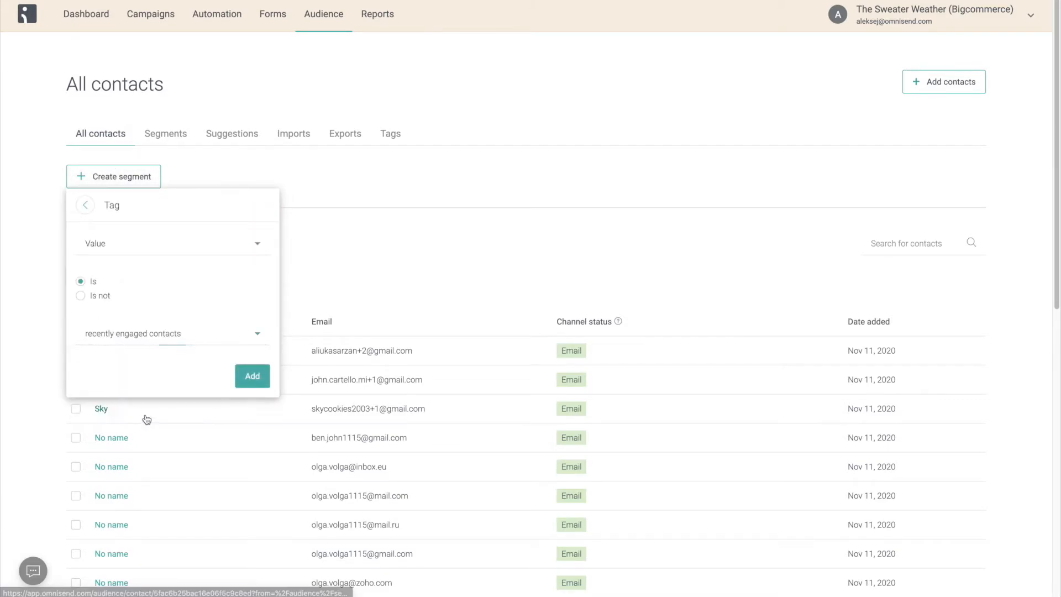
left_click(244, 378)
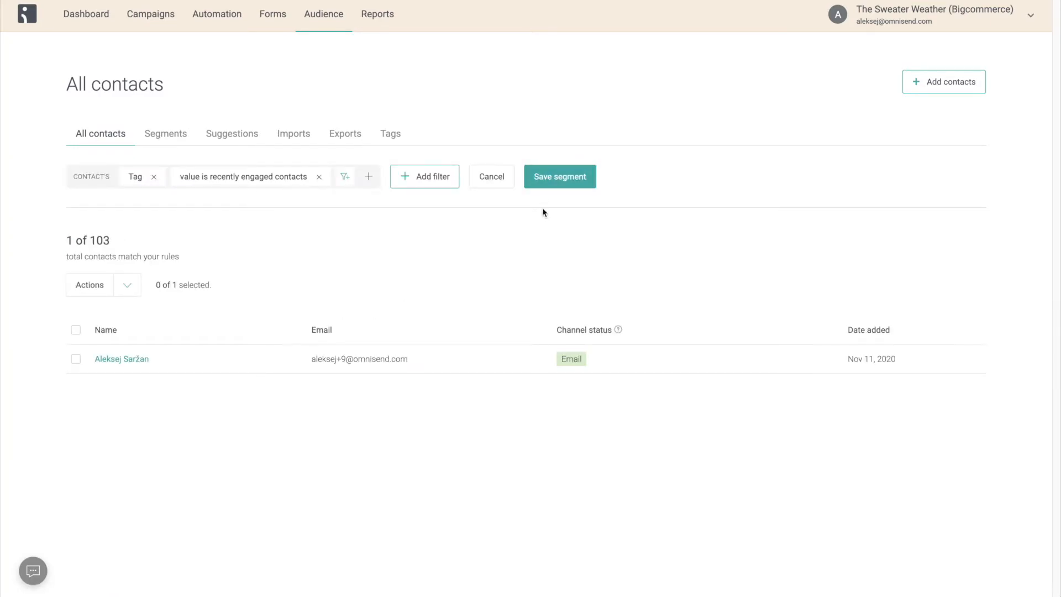
left_click(555, 177)
type("Recently engaged contacts")
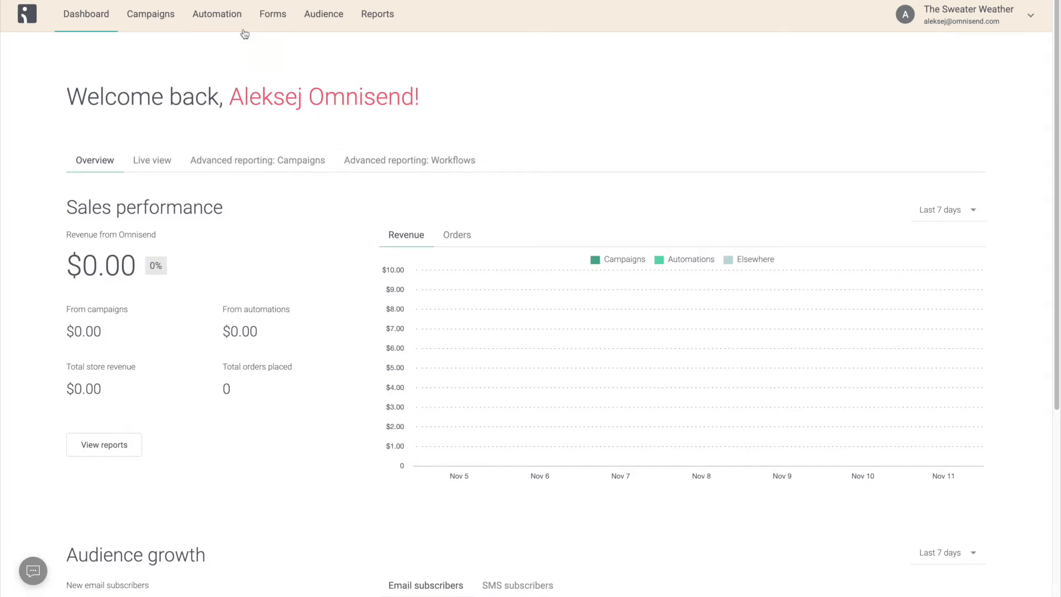
- Copy The Sweater Weather's Abandoned Cart workflow to The Sweater Weather (Bigcommerce) store and open the copy for editing
left_click(240, 28)
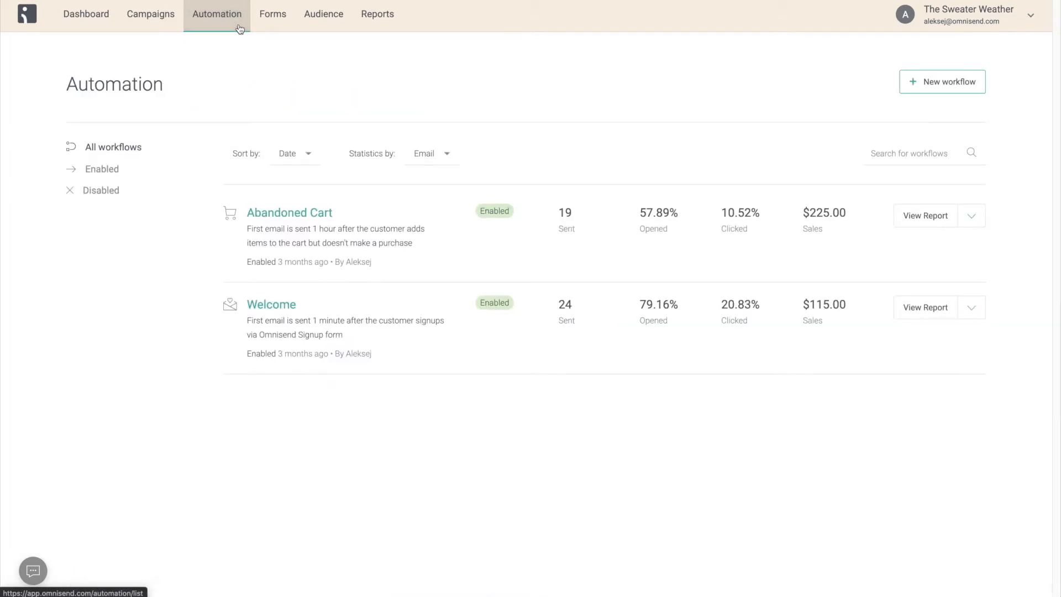
left_click(974, 221)
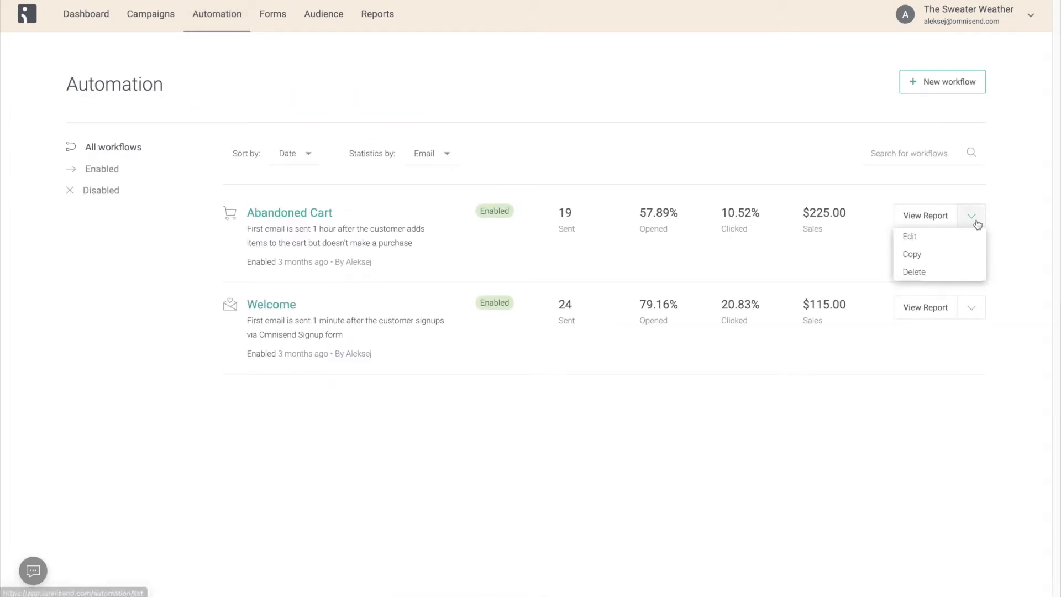
left_click(977, 253)
left_click(599, 204)
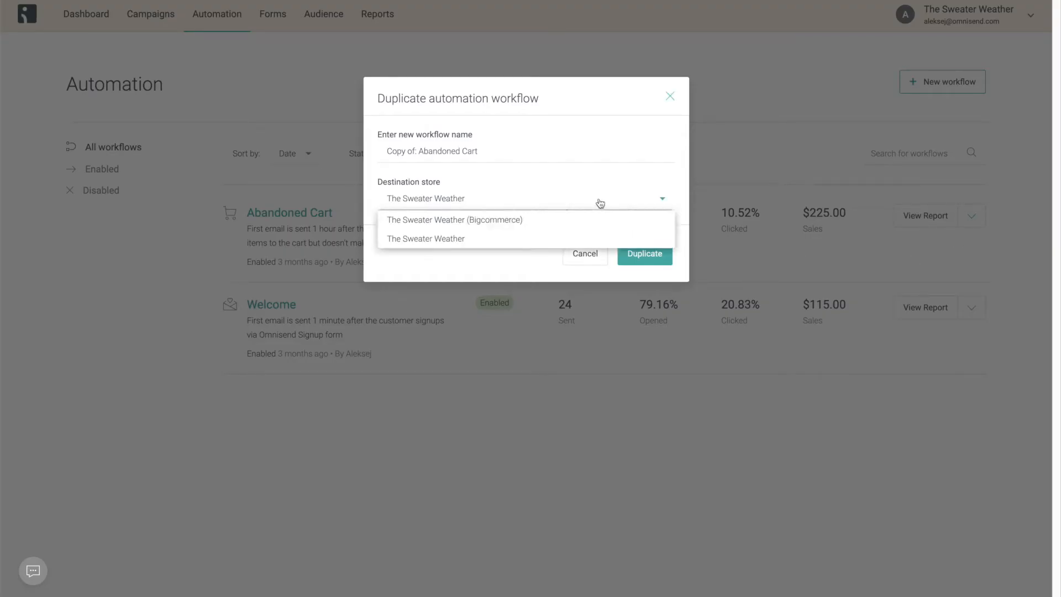
left_click(601, 220)
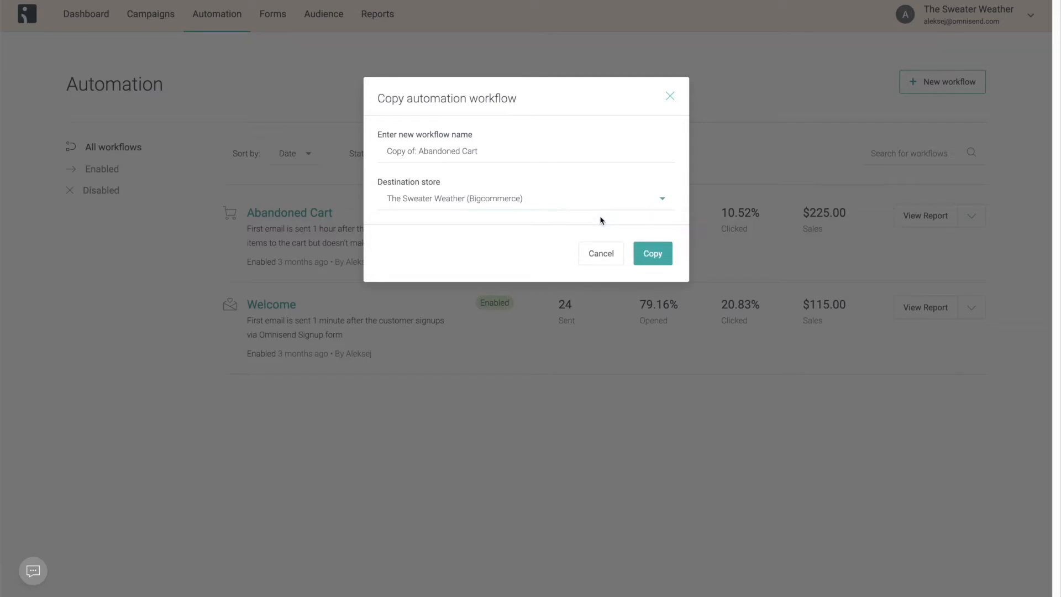
left_click(645, 260)
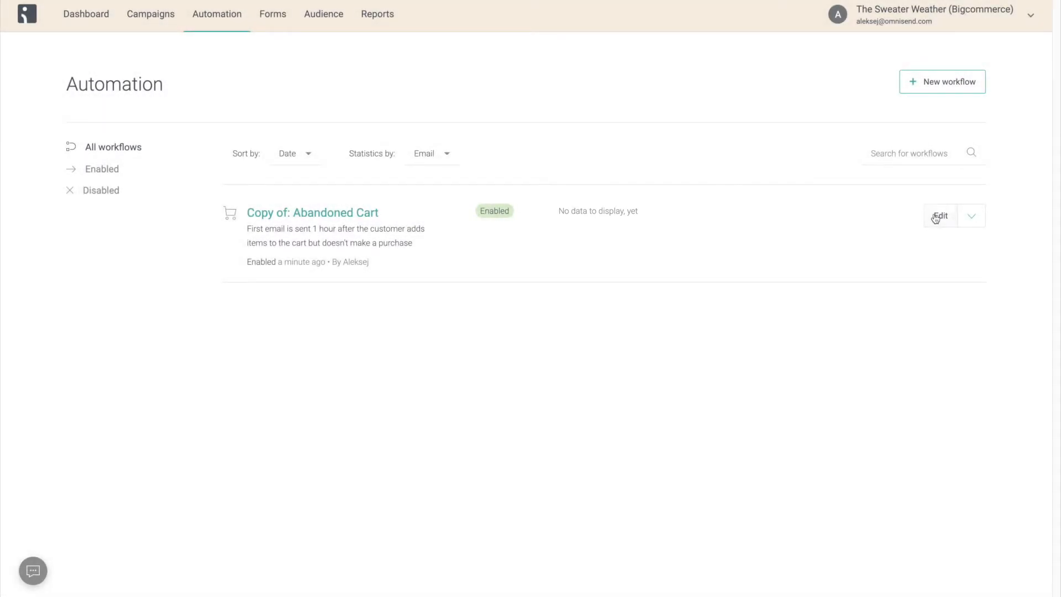
left_click(936, 217)
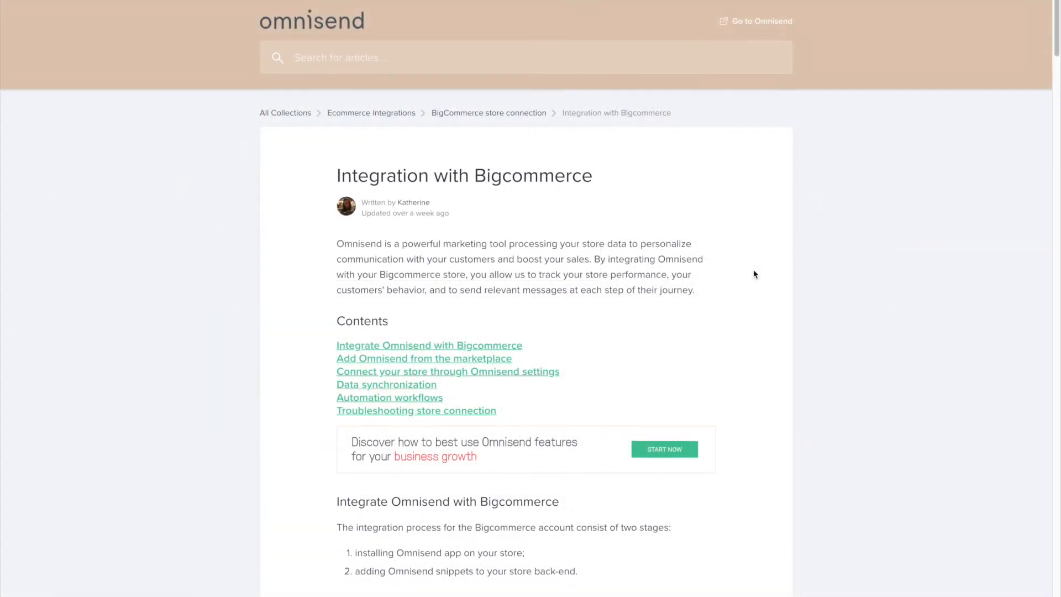
- Read through the Integration with Bigcommerce help article and the store's welcome email in Gmail
scroll(754, 272, "down", 3)
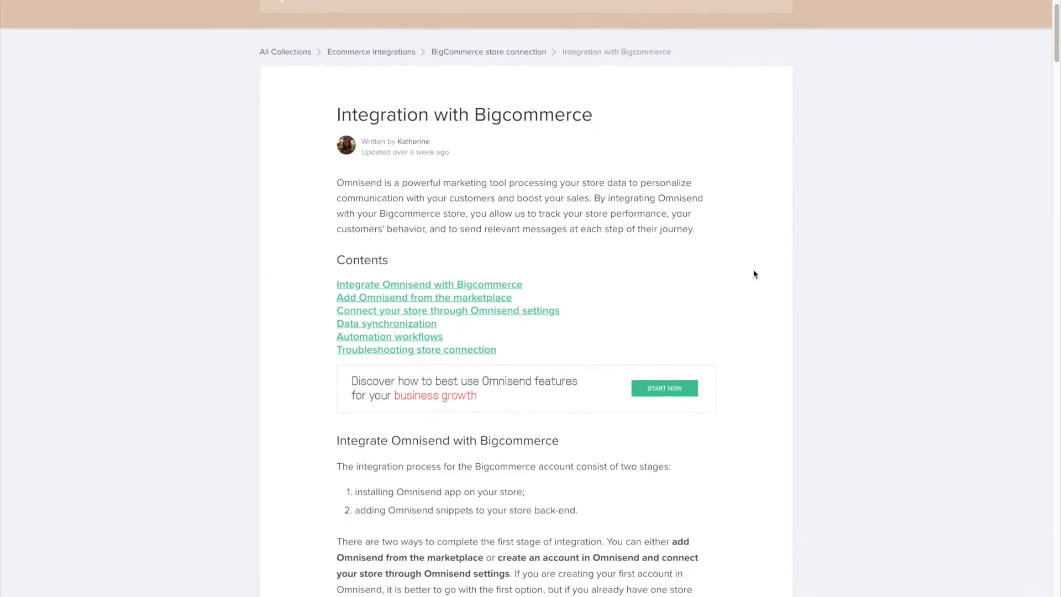
scroll(754, 274, "down", 5)
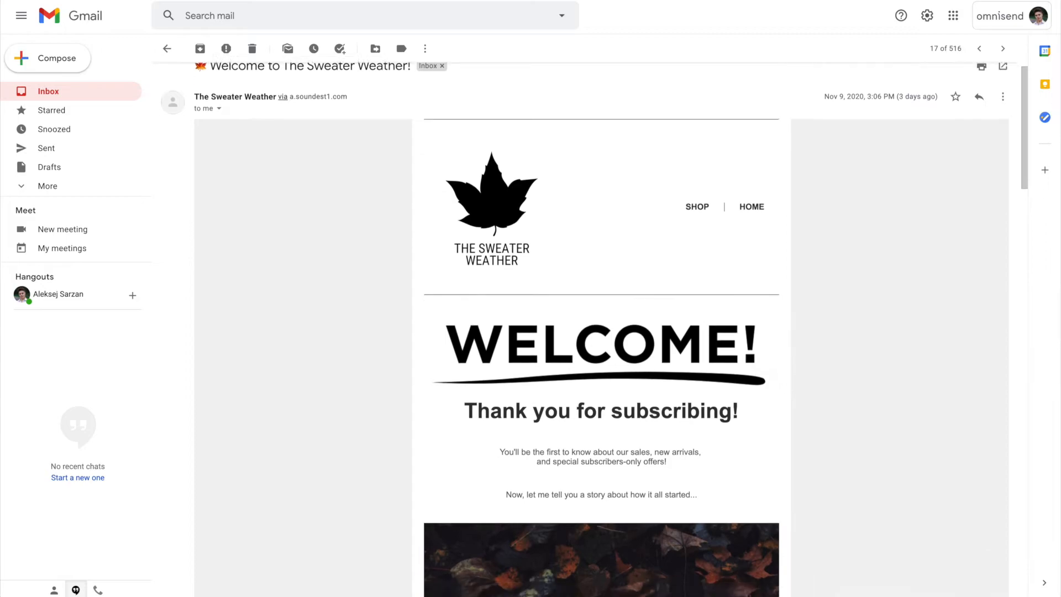
scroll(601, 332, "down", 3)
scroll(781, 267, "down", 4)
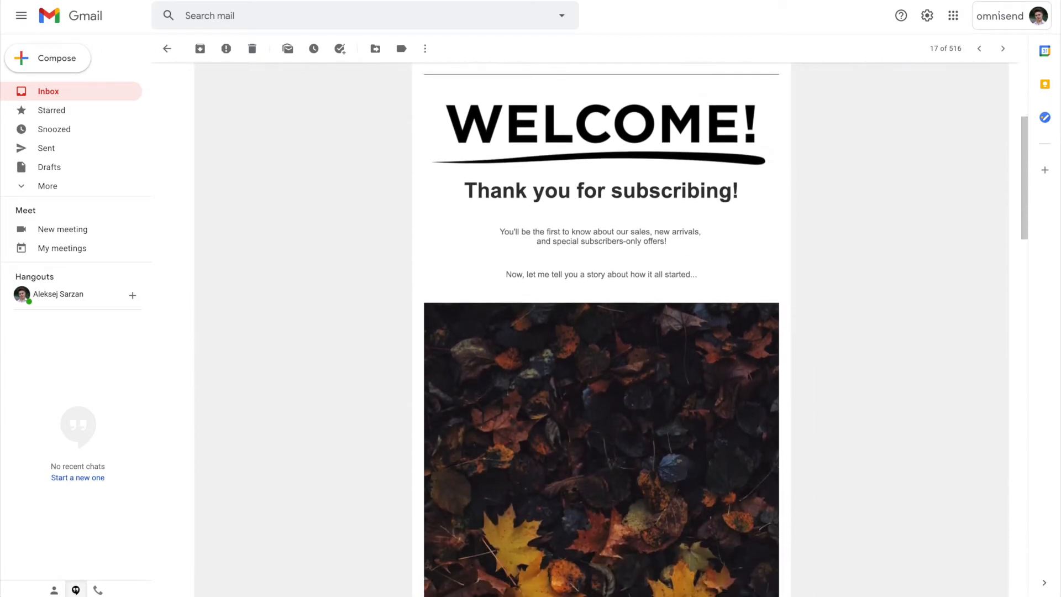
scroll(782, 267, "down", 3)
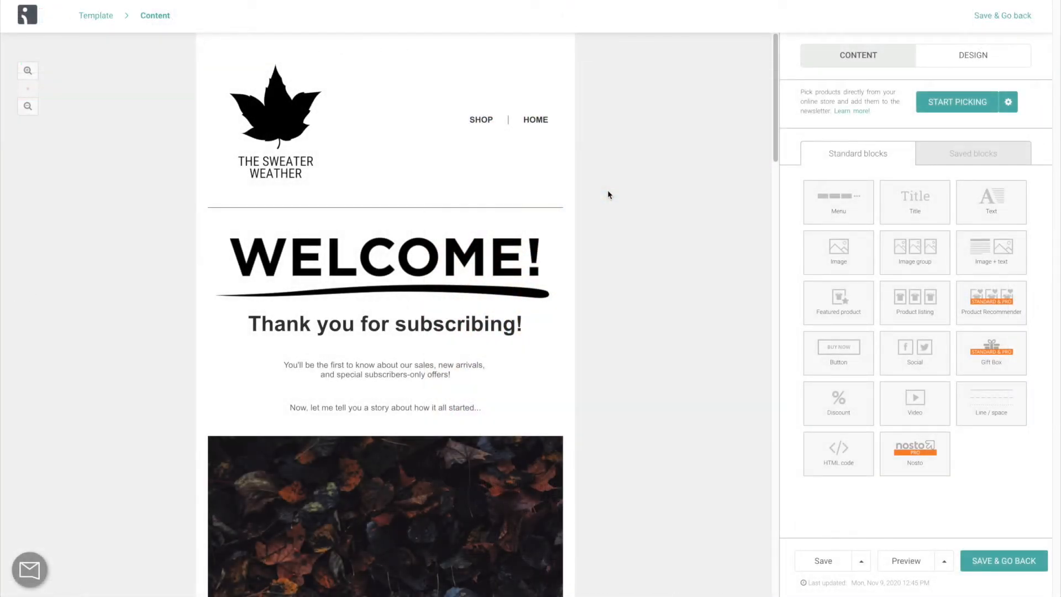
- Save the welcome email's content in the Omnisend email editor as a new template named Welcome email
scroll(596, 237, "down", 9)
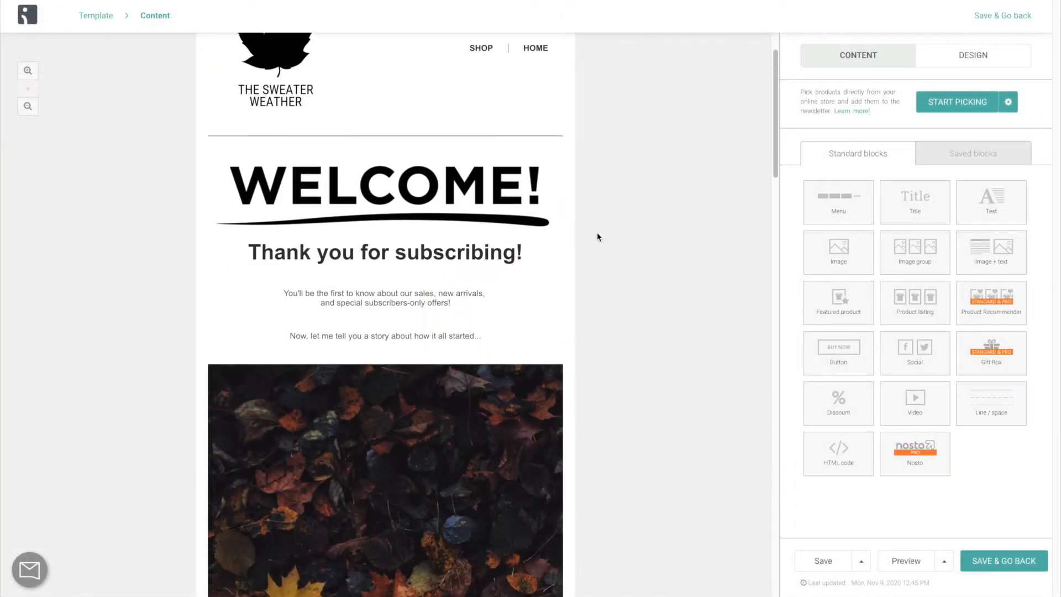
scroll(597, 236, "down", 1)
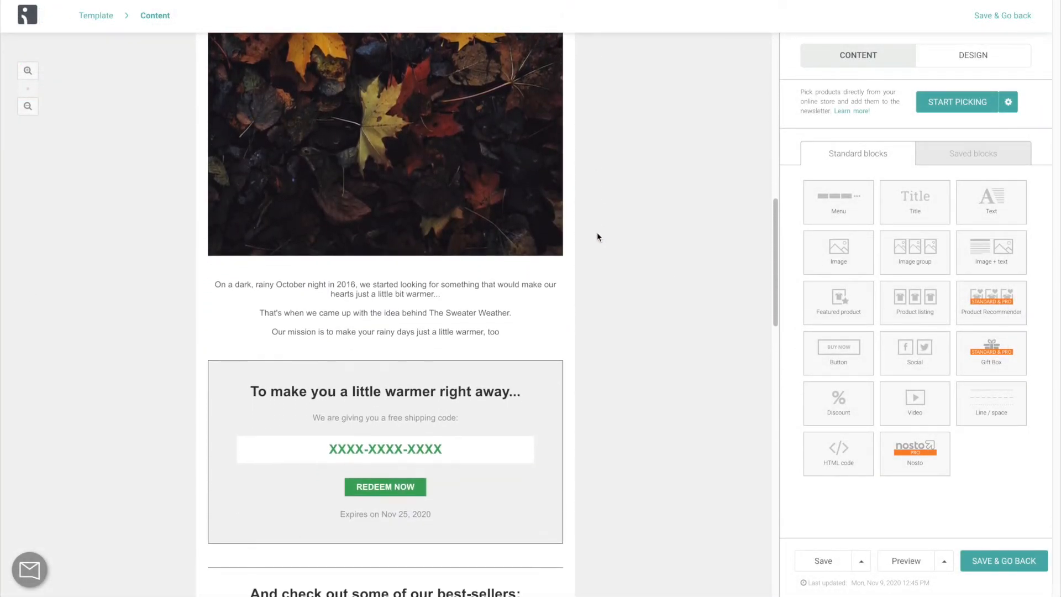
left_click(861, 562)
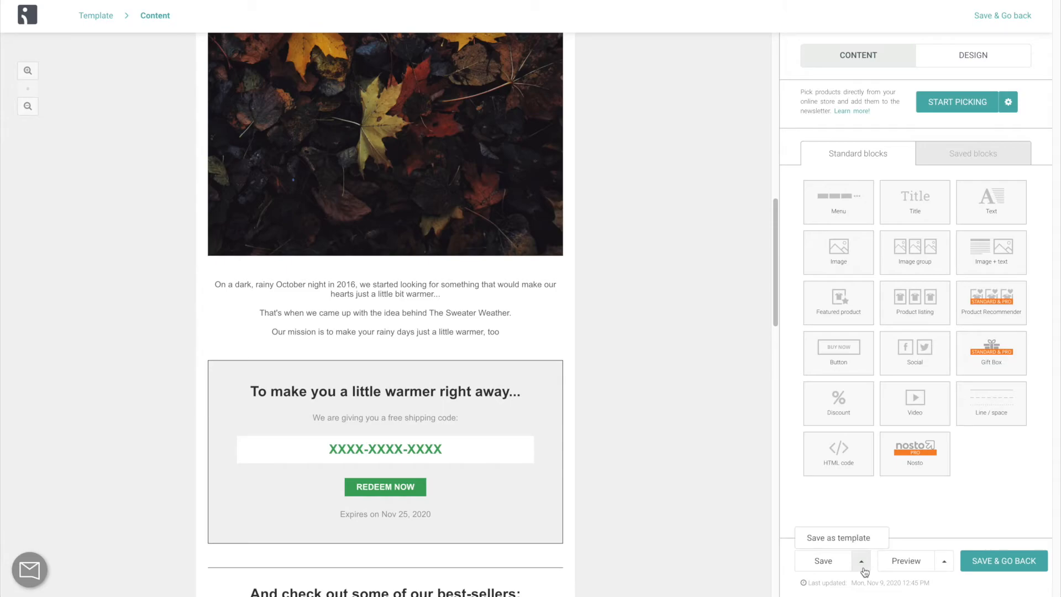
left_click(884, 543)
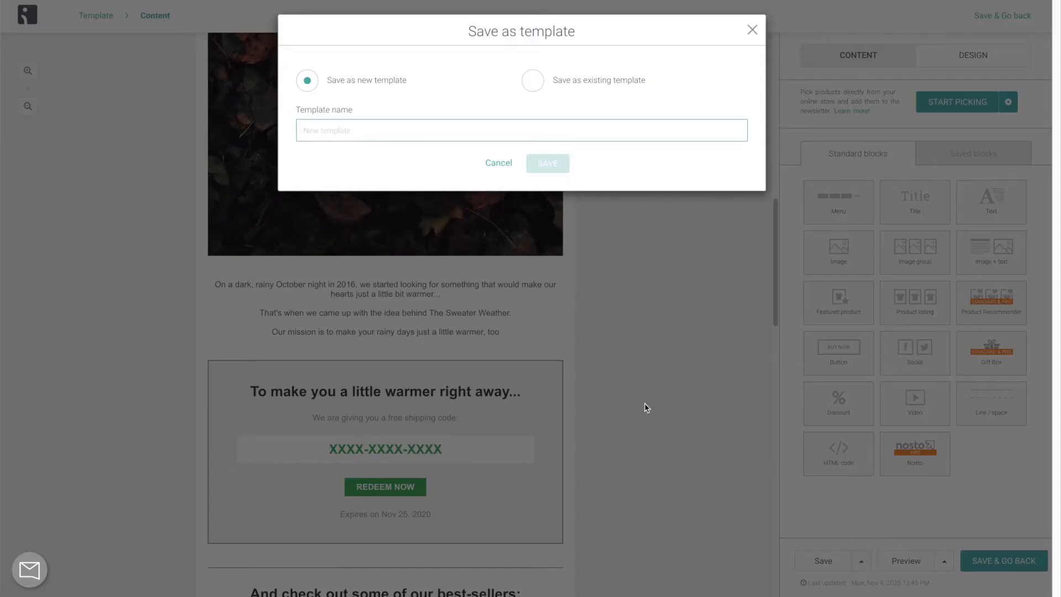
type("Welcome email")
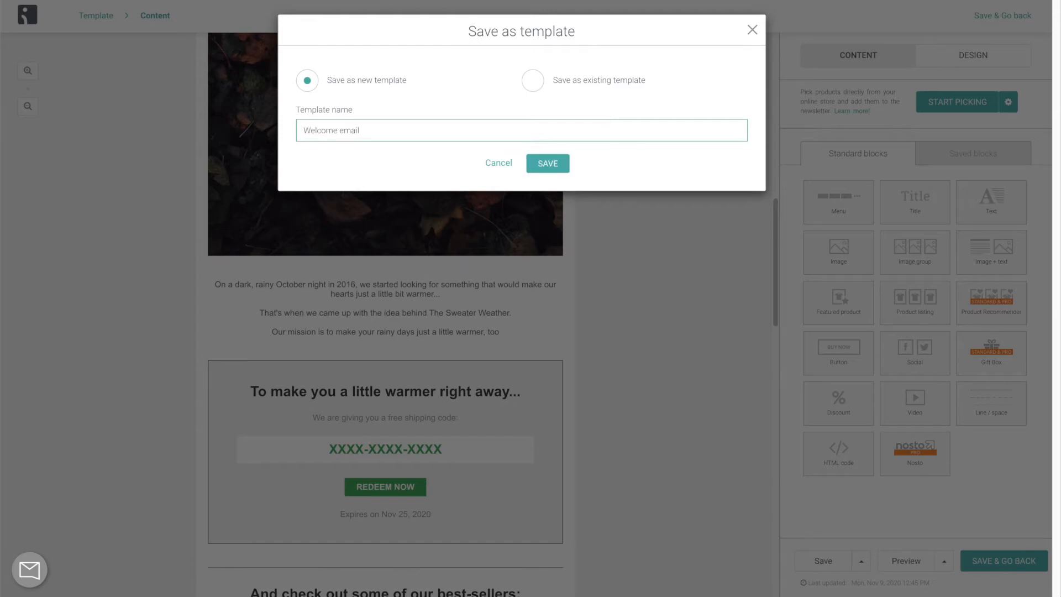
left_click(564, 163)
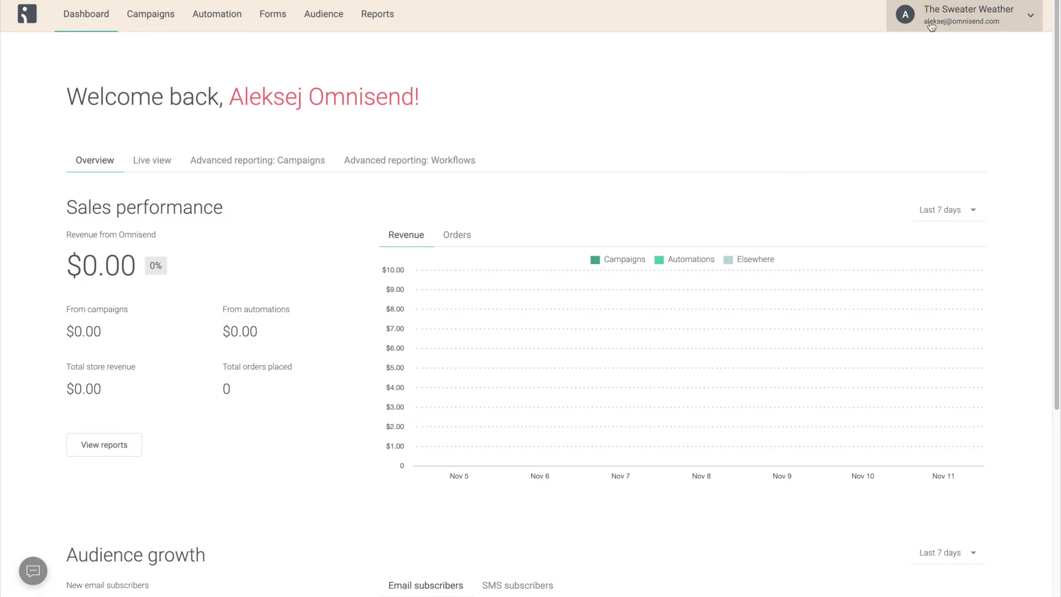
- Open the saved email templates in The Sweater Weather's store settings
left_click(939, 17)
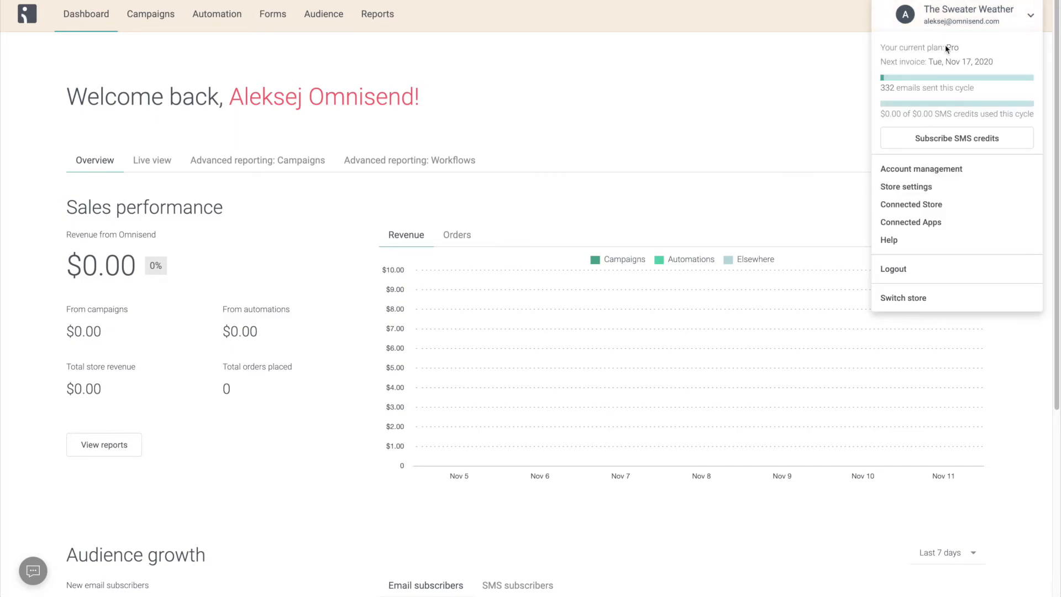
left_click(937, 187)
left_click(284, 127)
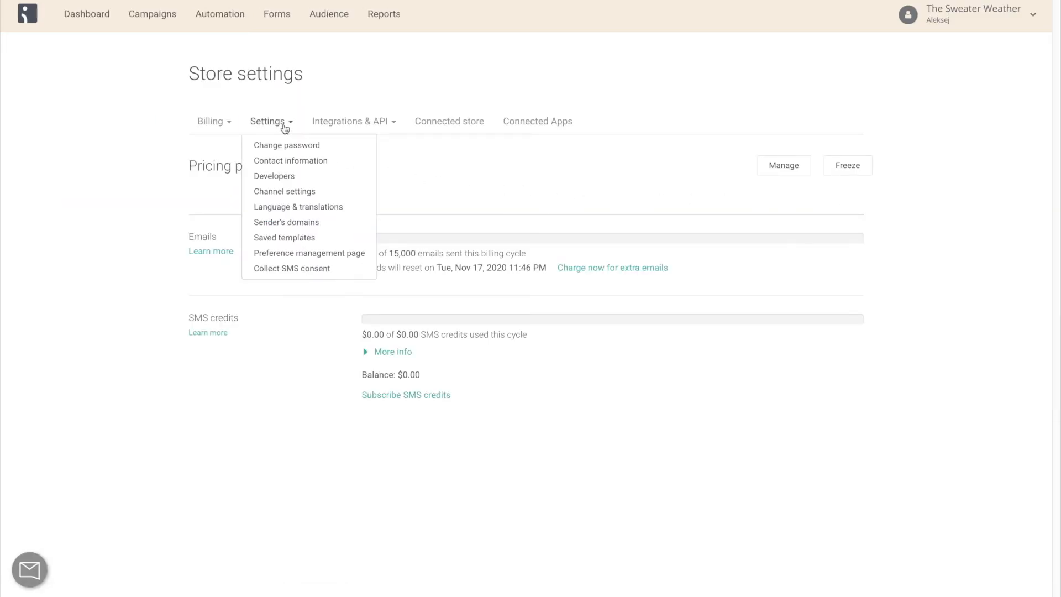
left_click(321, 239)
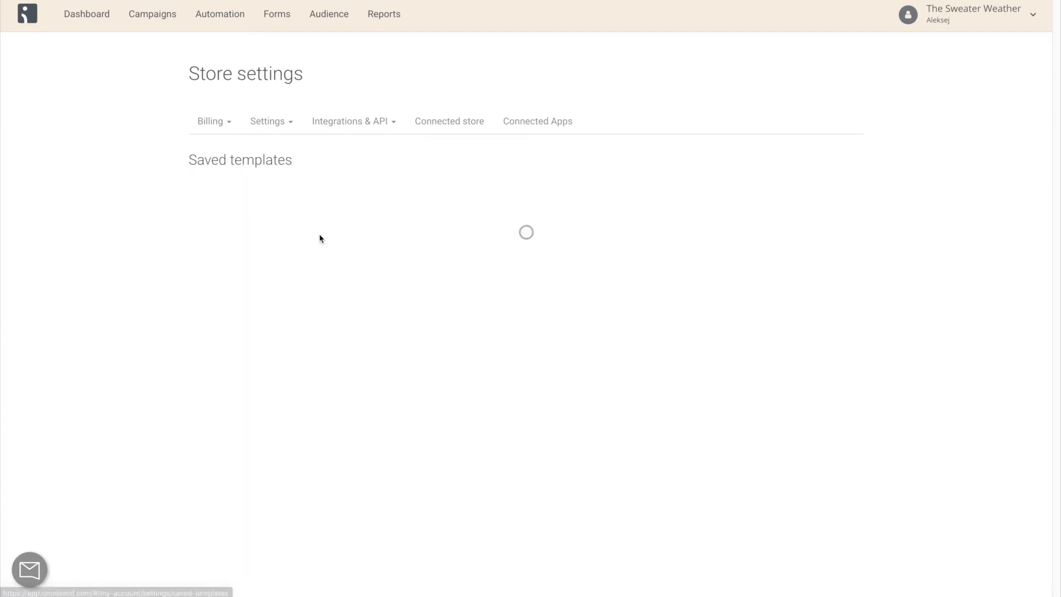
- Copy the saved Welcome email template to The Sweater Weather (Bigcommerce) account and open the template selection from the copy's editor
left_click(285, 332)
left_click(285, 354)
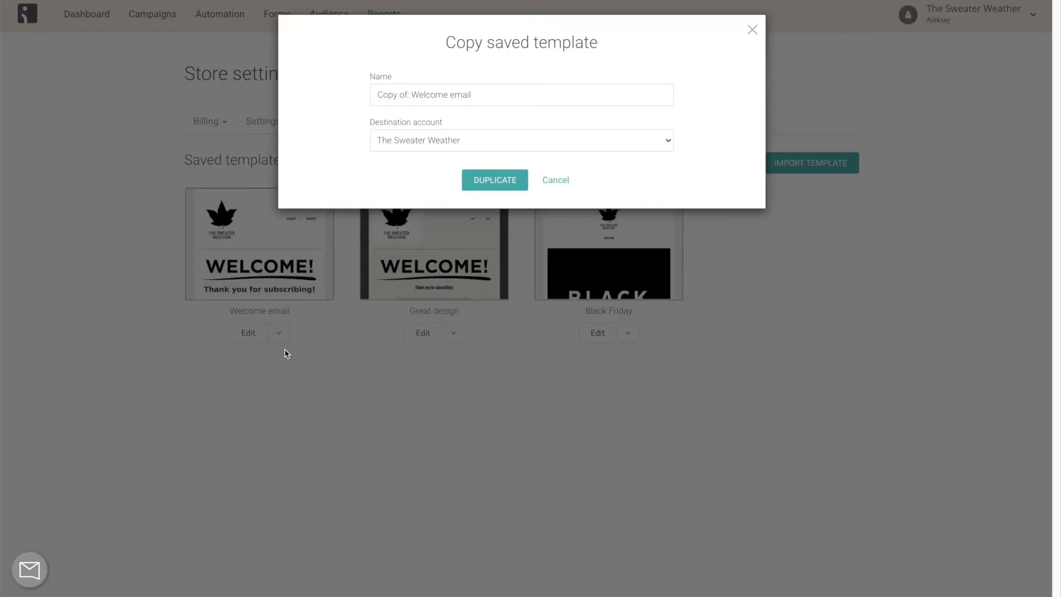
left_click(476, 147)
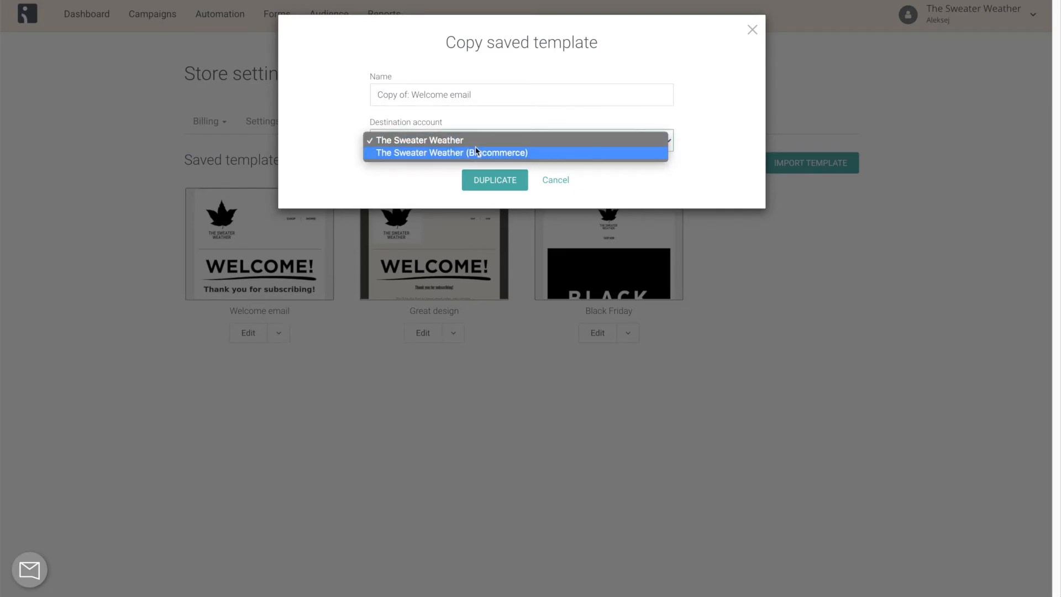
left_click(529, 153)
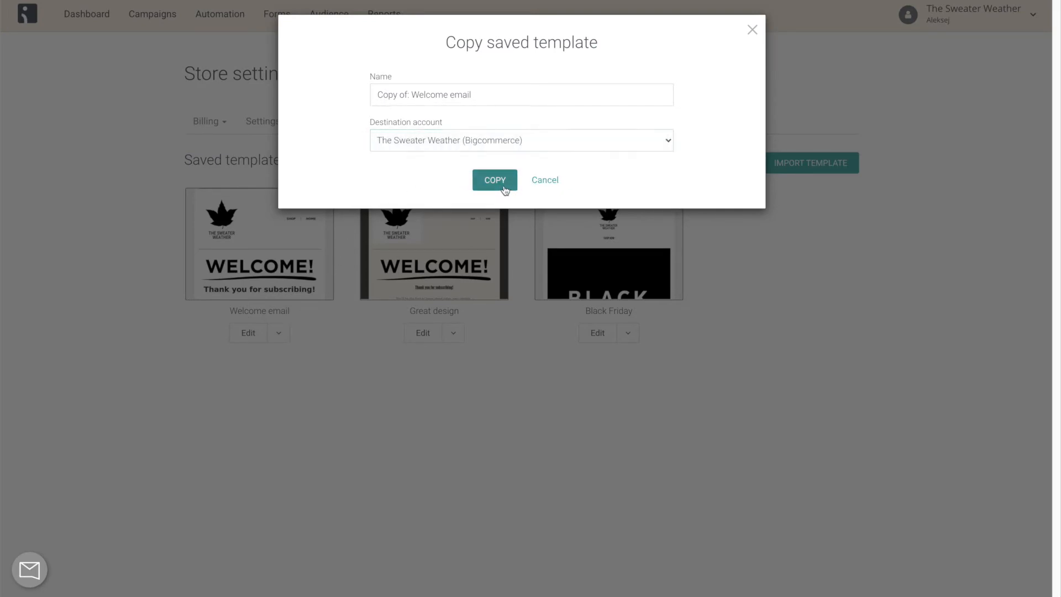
left_click(504, 181)
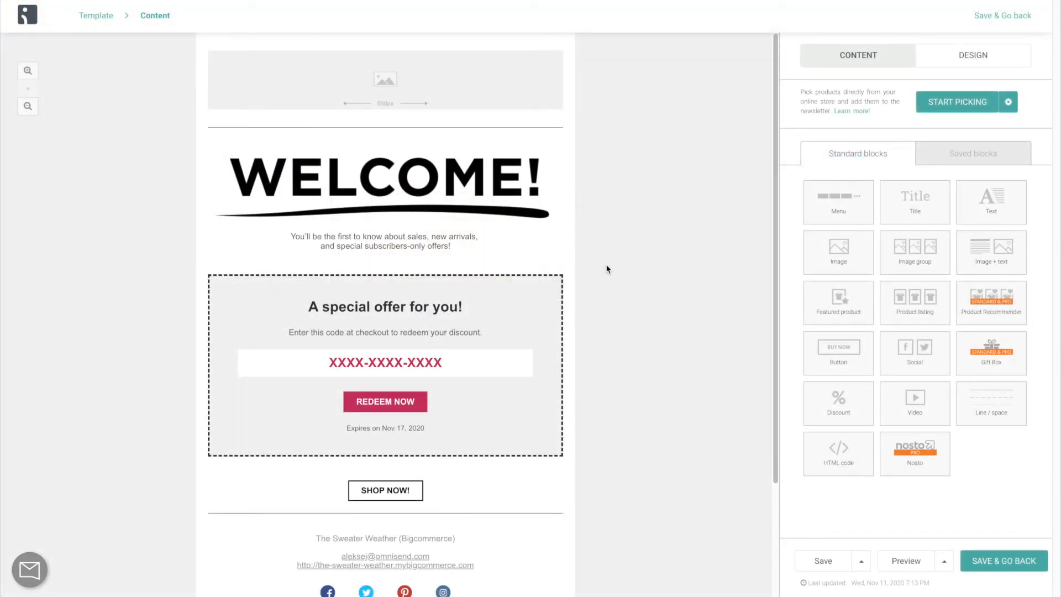
left_click(105, 19)
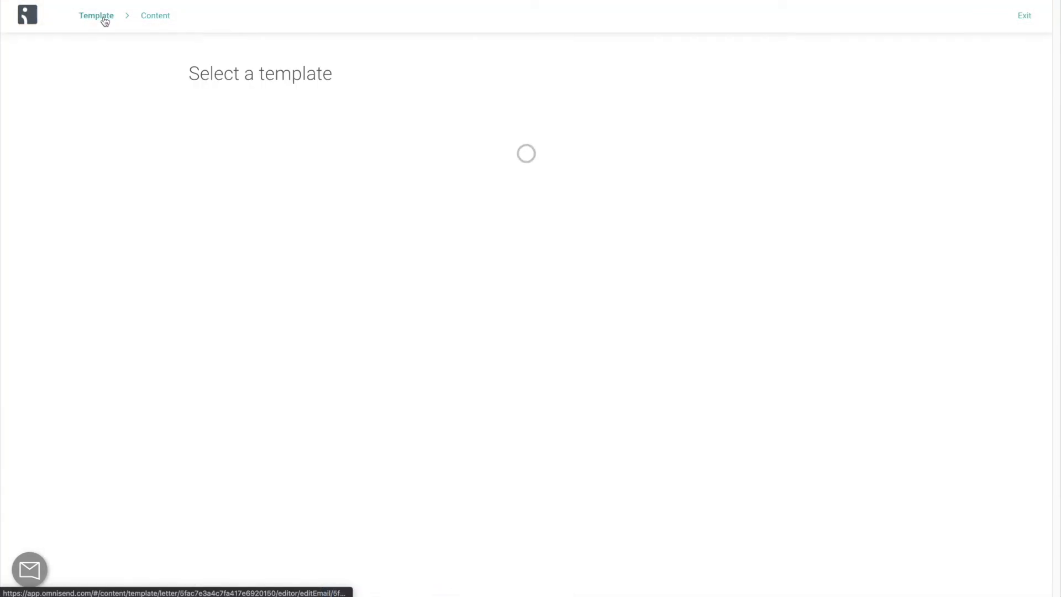
left_click(396, 124)
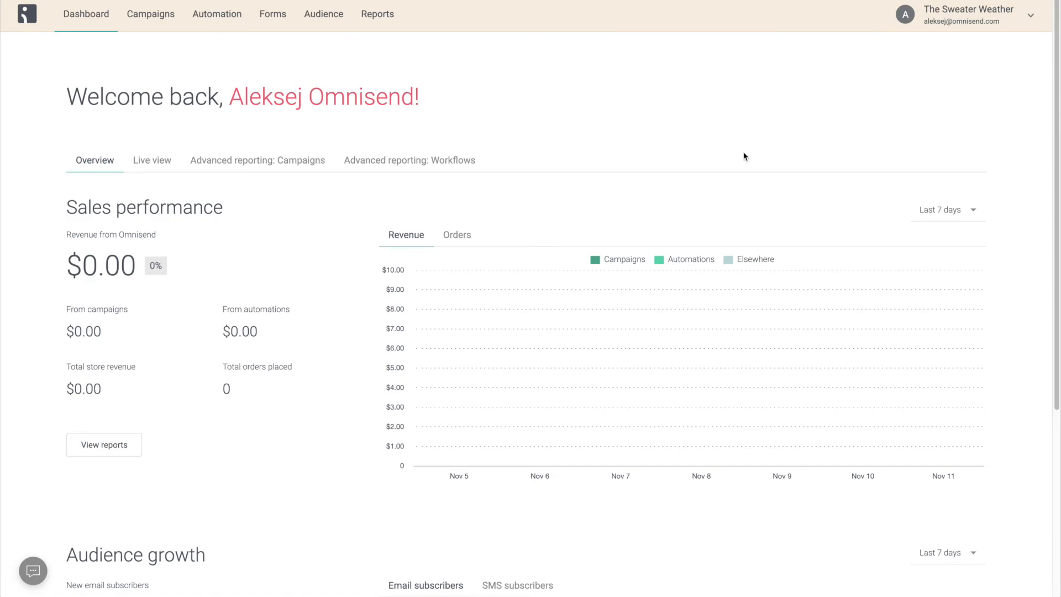
left_click(926, 28)
left_click(957, 167)
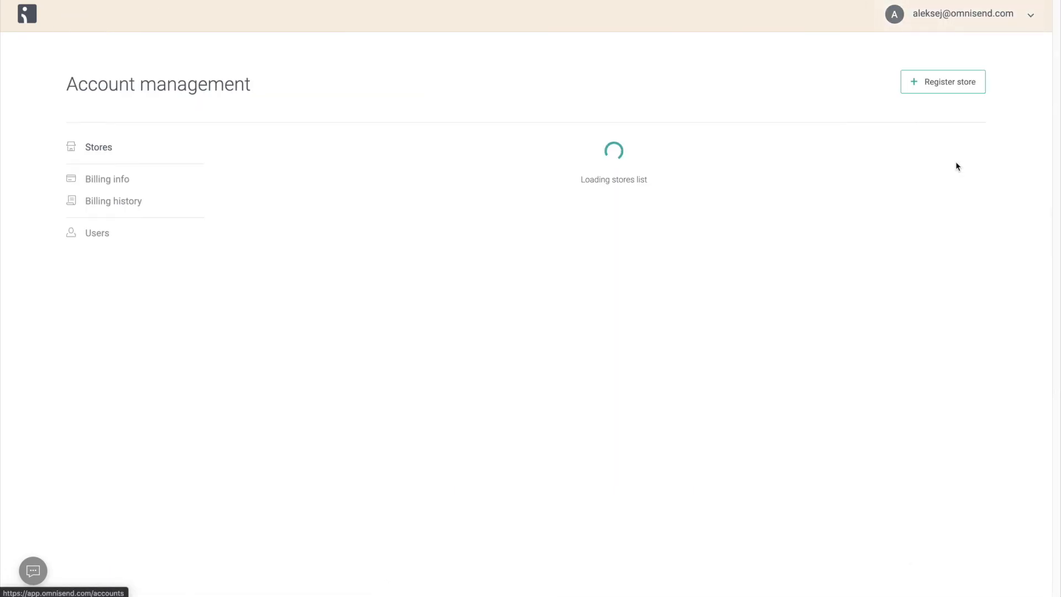
left_click(132, 207)
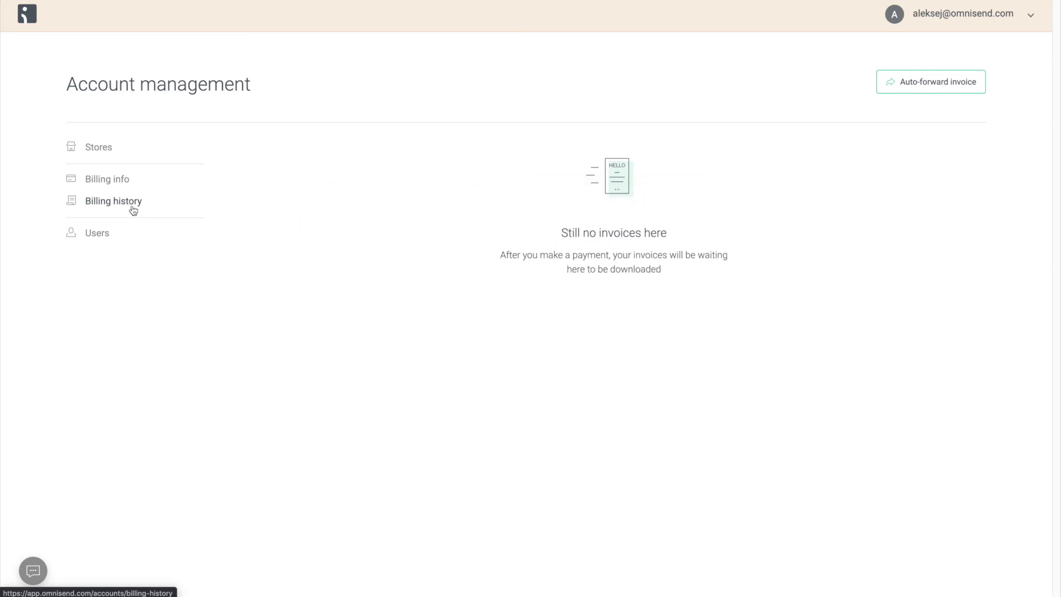
- Write a support chat message beginning "Hi! I would like to have my subscription plan transferred to"
left_click(33, 570)
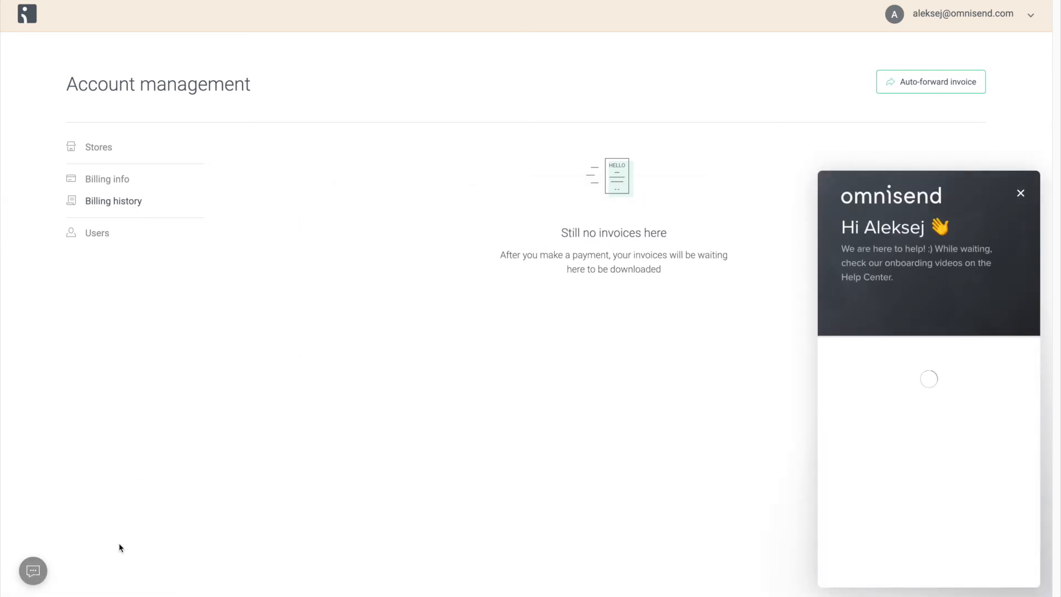
left_click(868, 391)
left_click(872, 564)
type("Hi!")
key("shift+Return")
type("I would like to have my subscription plan transferred to")
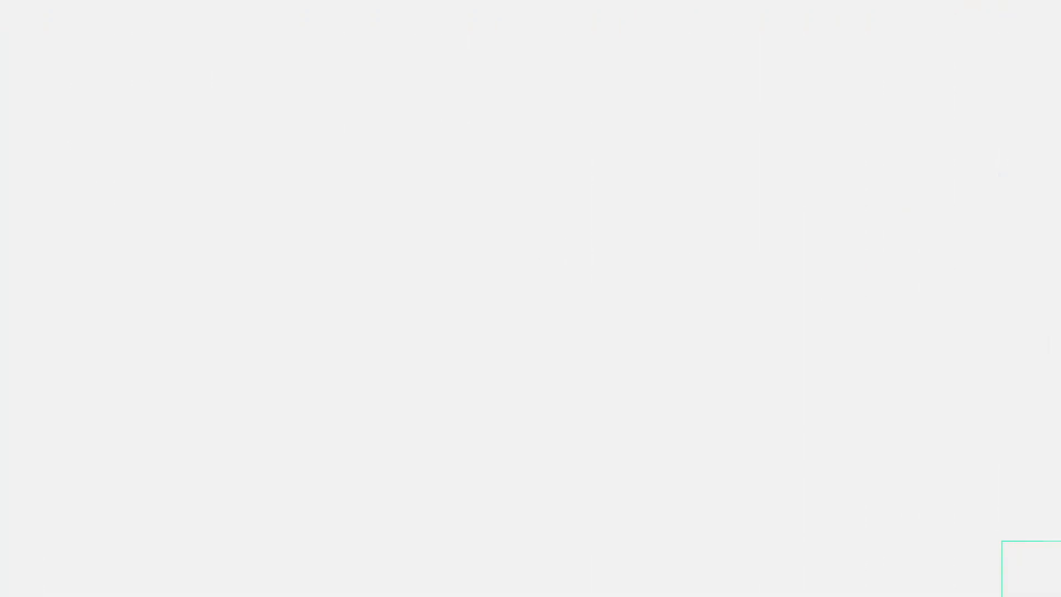